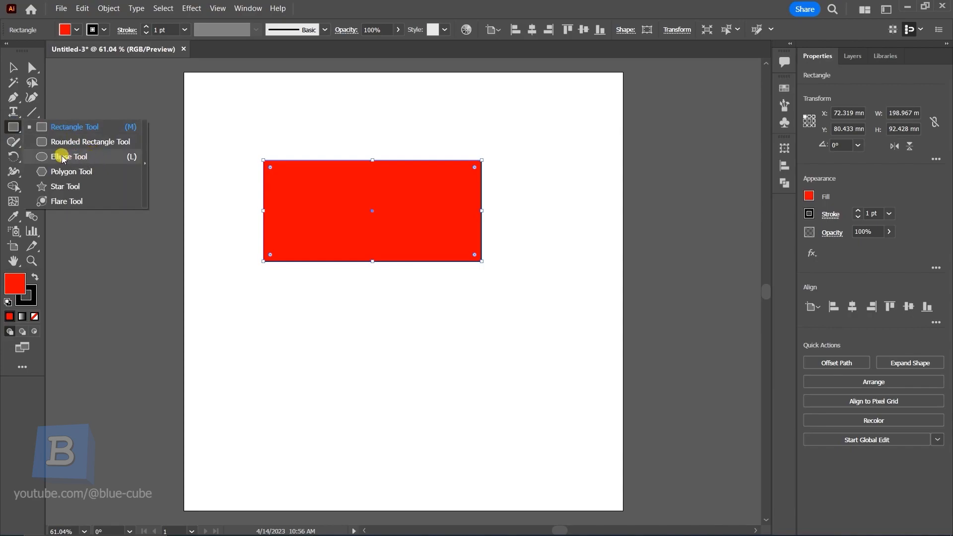
# Draw a circle about 91 mm in diameter below the red rectangle and fill it with a yellowish green swatch
pyautogui.click(63, 158)
pyautogui.moveTo(361, 332); pyautogui.dragTo(410, 358)
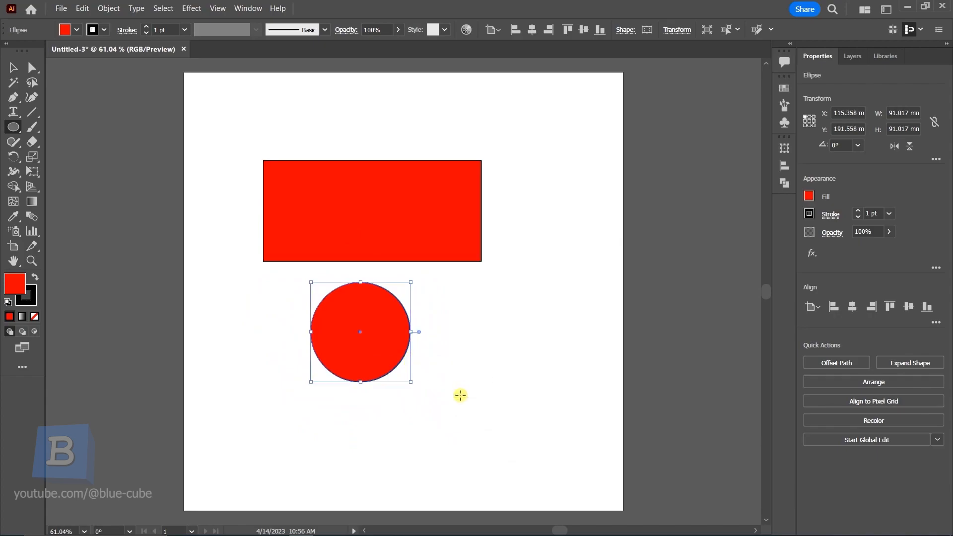
pyautogui.click(808, 197)
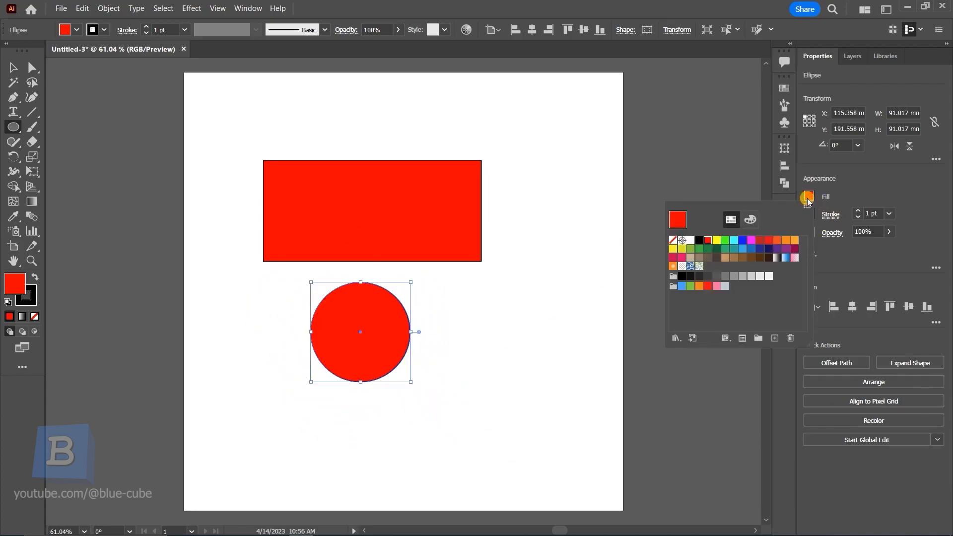
pyautogui.click(691, 250)
pyautogui.click(655, 364)
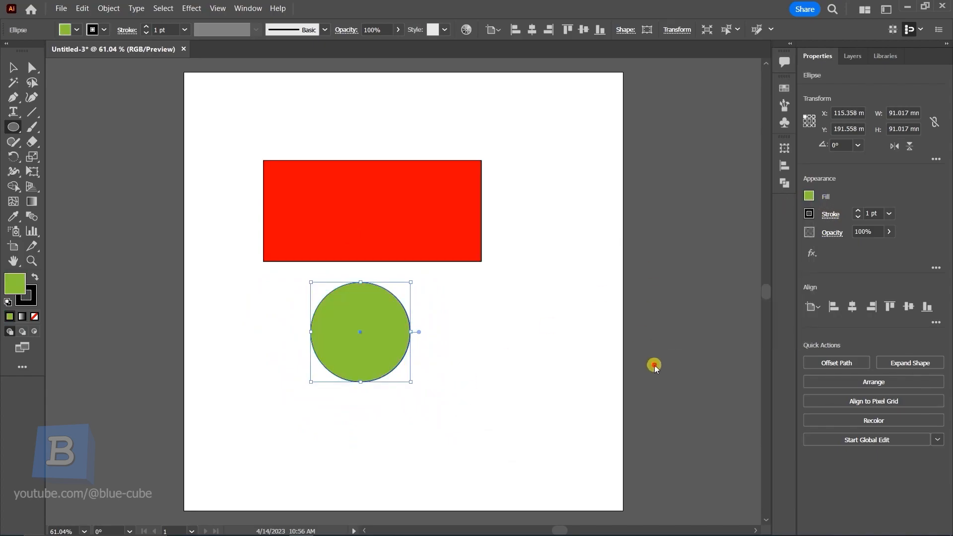
# Move the red rectangle to about X 105 mm, Y 63 mm and shift the green circle down and to the right
pyautogui.click(13, 67)
pyautogui.click(422, 229)
pyautogui.moveTo(422, 227); pyautogui.dragTo(440, 194)
pyautogui.moveTo(372, 317); pyautogui.dragTo(397, 341)
pyautogui.click(401, 179)
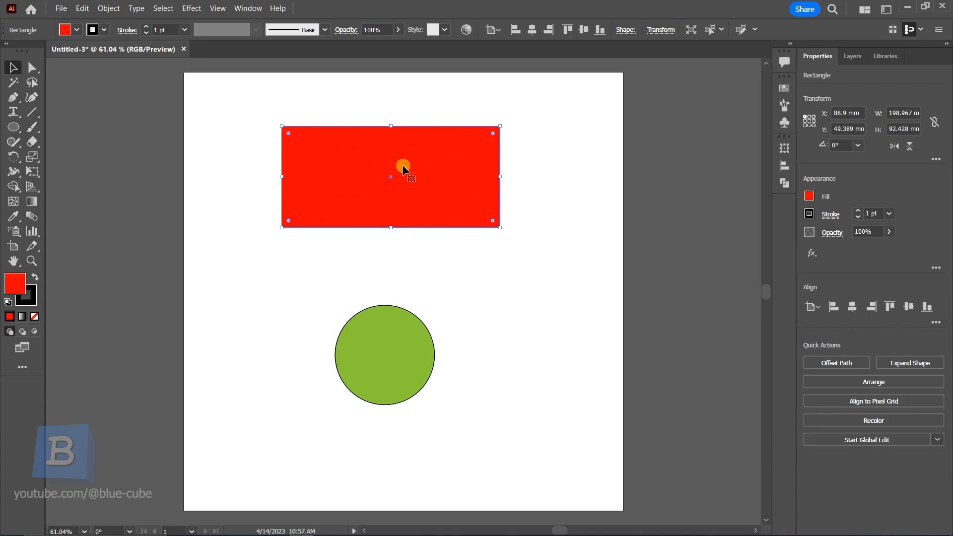
pyautogui.moveTo(402, 168); pyautogui.dragTo(380, 197)
# Try reshaping the rectangle by moving only its upper-right anchor point with Direct Selection, and undo the moves
pyautogui.click(32, 67)
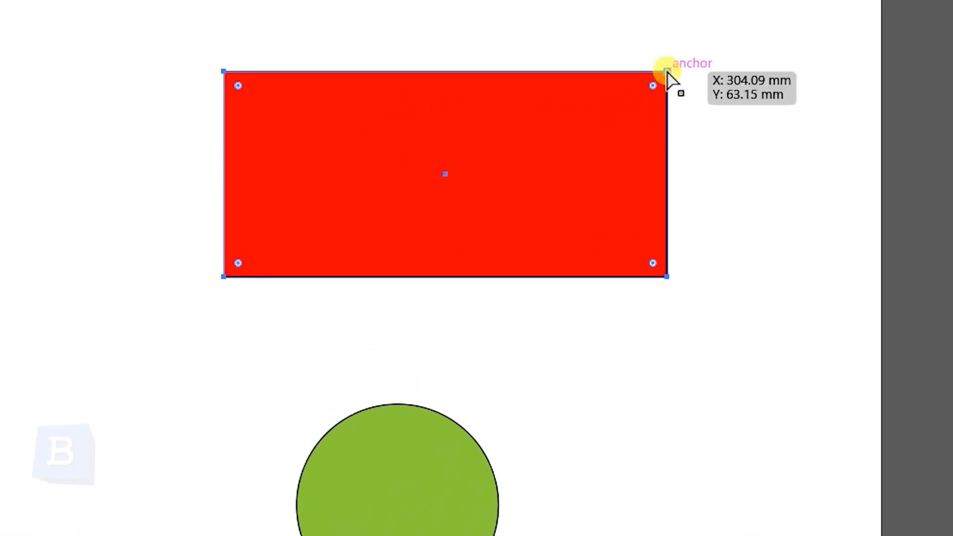
pyautogui.click(667, 72)
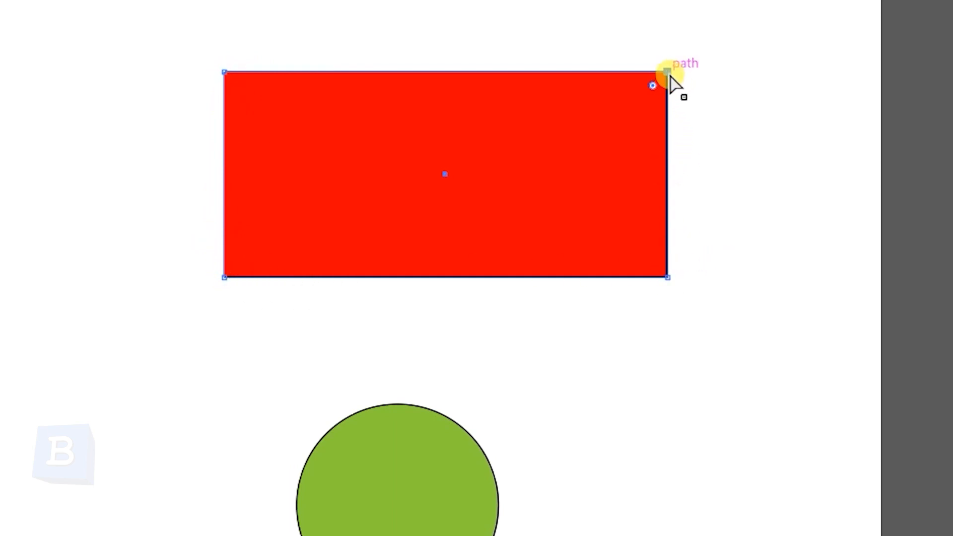
pyautogui.moveTo(668, 73); pyautogui.dragTo(379, 230)
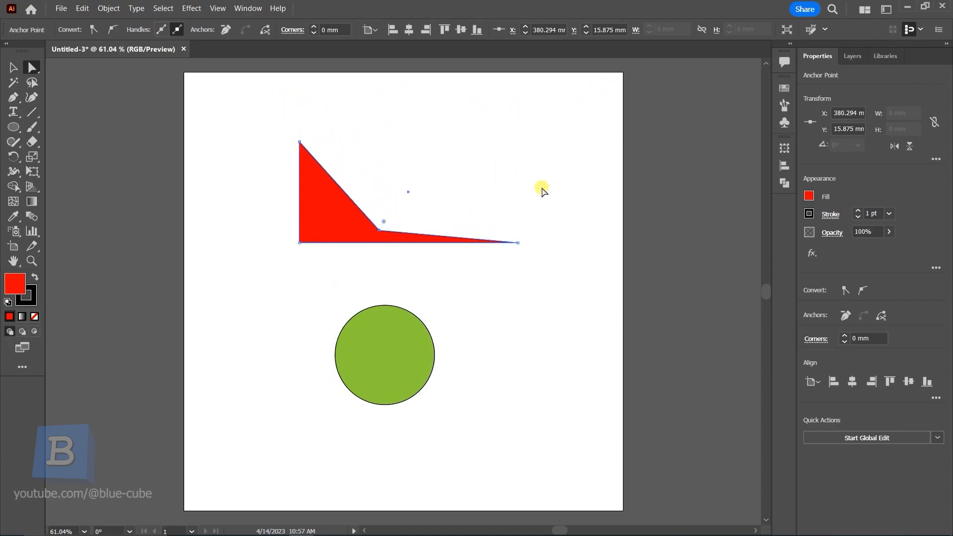
pyautogui.press('ctrl')
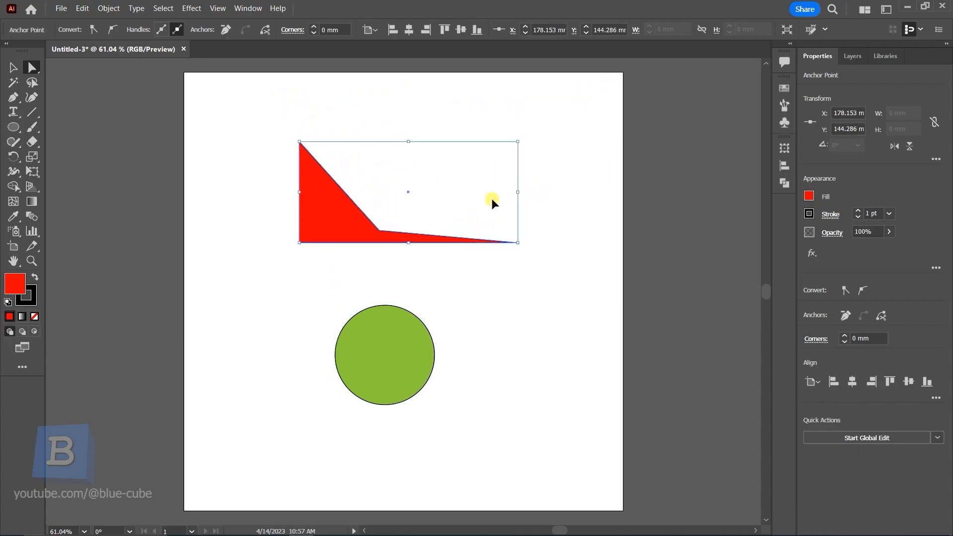
pyautogui.hotkey('ctrl', 'z')
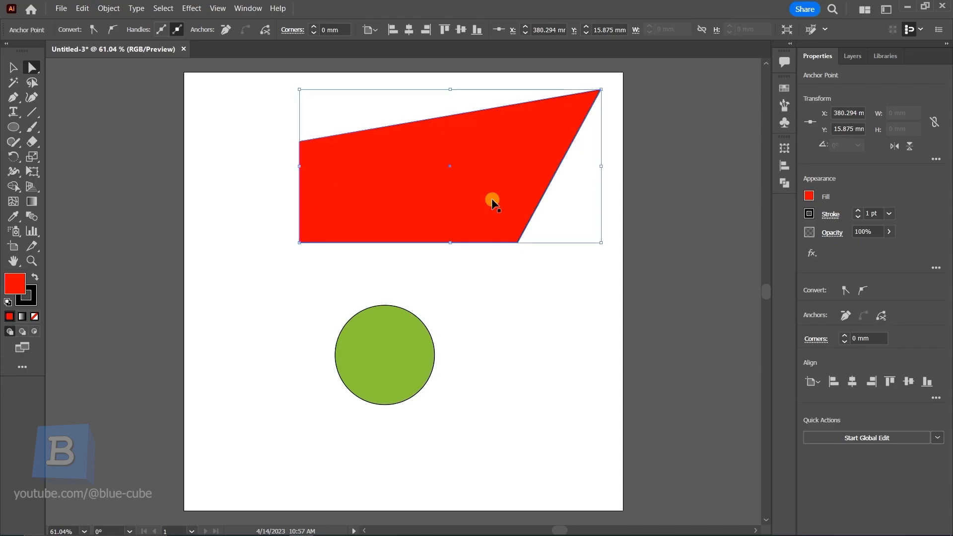
pyautogui.hotkey('ctrl', 'z')
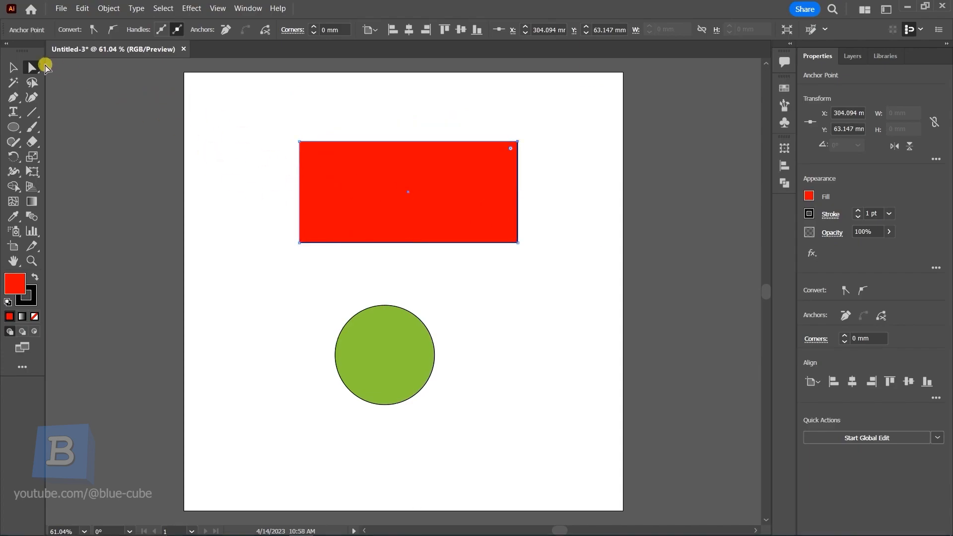
# Try rounding all four corners of the rectangle together with the live corner widgets, and return them to square
pyautogui.click(12, 67)
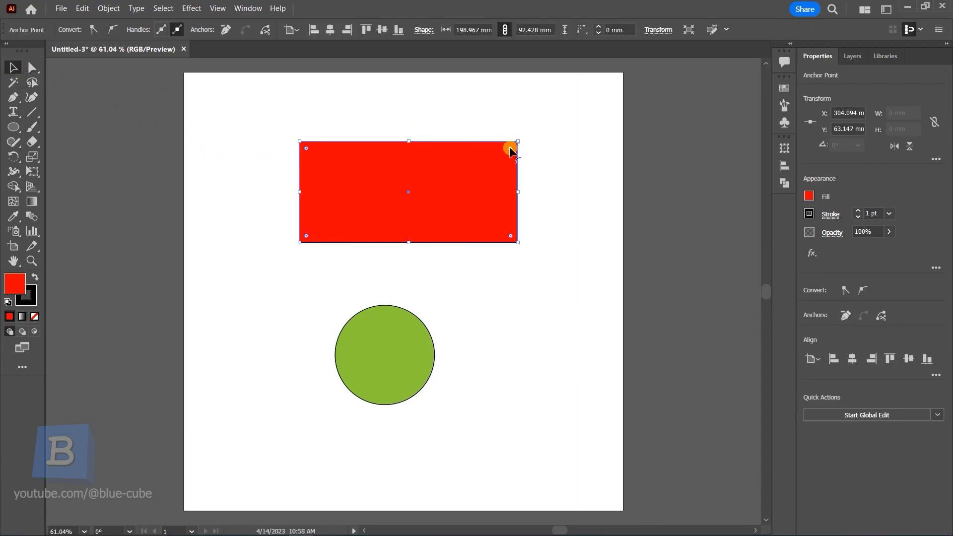
pyautogui.moveTo(509, 147); pyautogui.dragTo(495, 154)
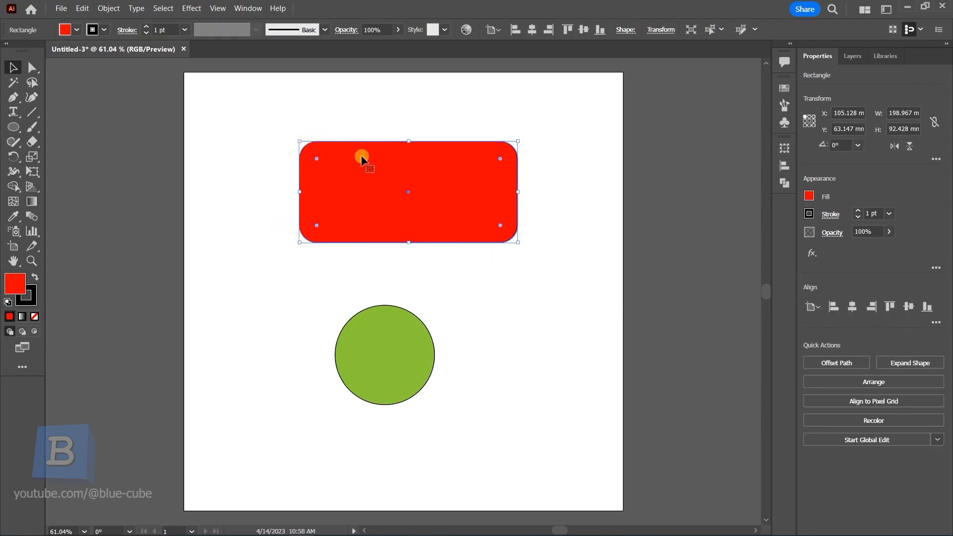
pyautogui.moveTo(502, 159); pyautogui.dragTo(537, 144)
# Try rounding the rectangle's upper-right corner to its maximum and both left corners moderately, and undo the rounding
pyautogui.click(31, 67)
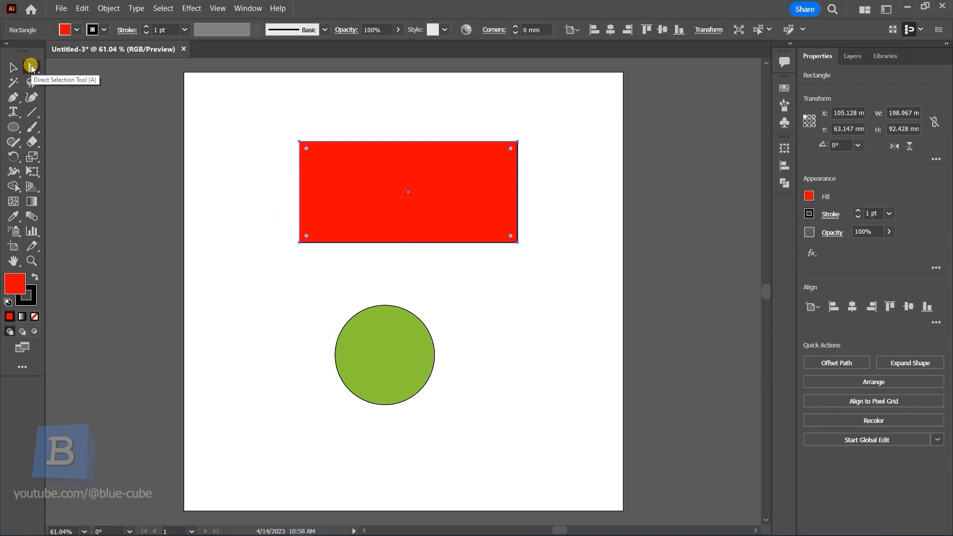
pyautogui.click(518, 142)
pyautogui.moveTo(511, 148); pyautogui.dragTo(378, 218)
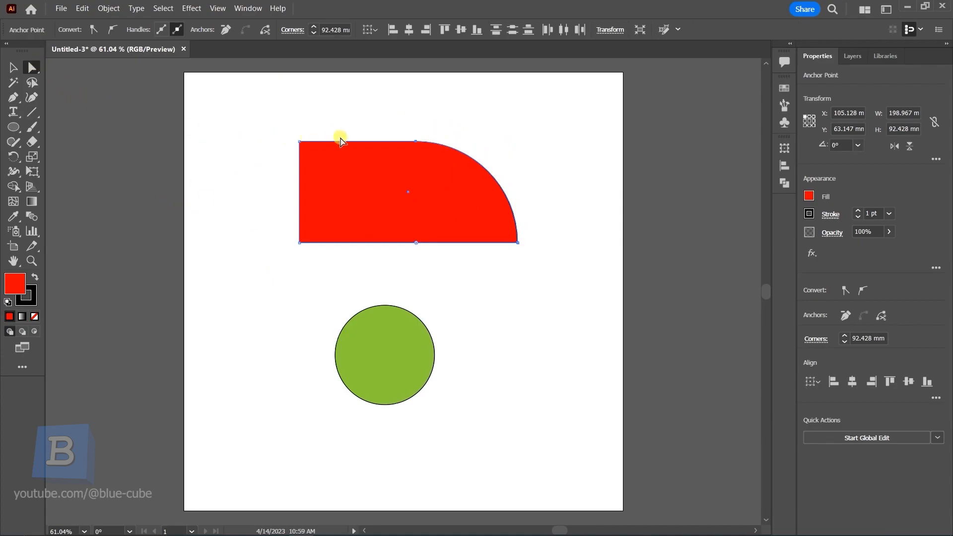
pyautogui.moveTo(334, 135); pyautogui.dragTo(268, 262)
pyautogui.moveTo(306, 148); pyautogui.dragTo(326, 165)
pyautogui.click(278, 178)
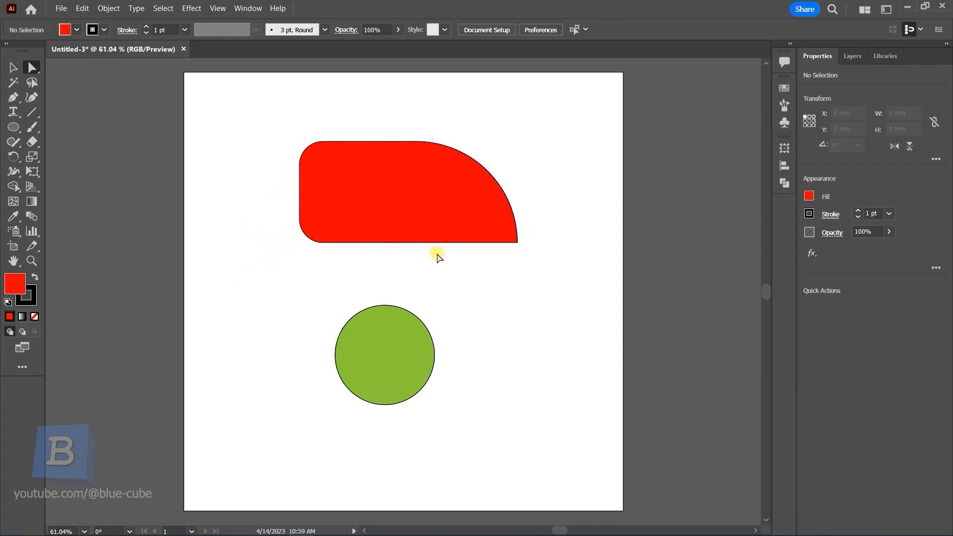
pyautogui.hotkey('ctrl', 'z')
pyautogui.hotkey('ctrl', 'z')
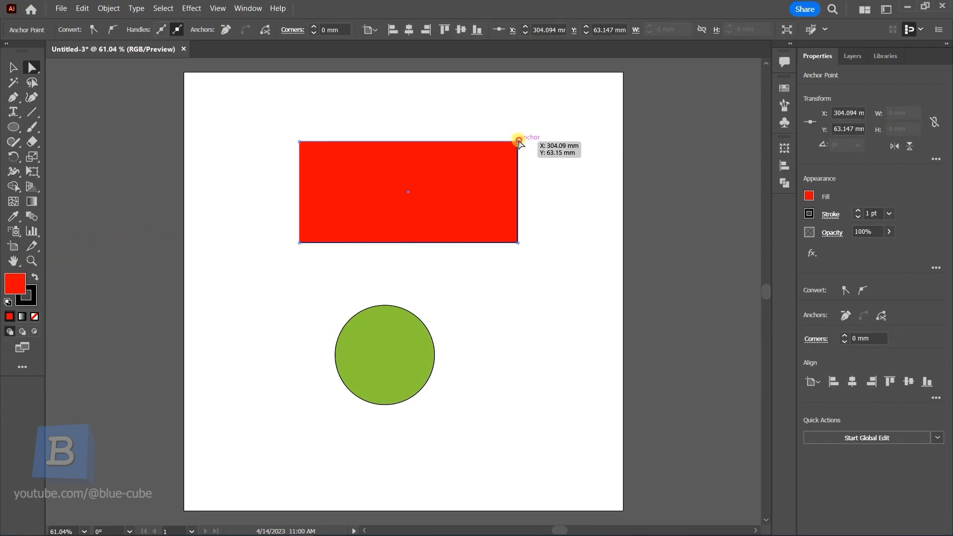
# Try deleting the rectangle's upper-right anchor point and its right edge segment, undoing each deletion
pyautogui.press('Delete')
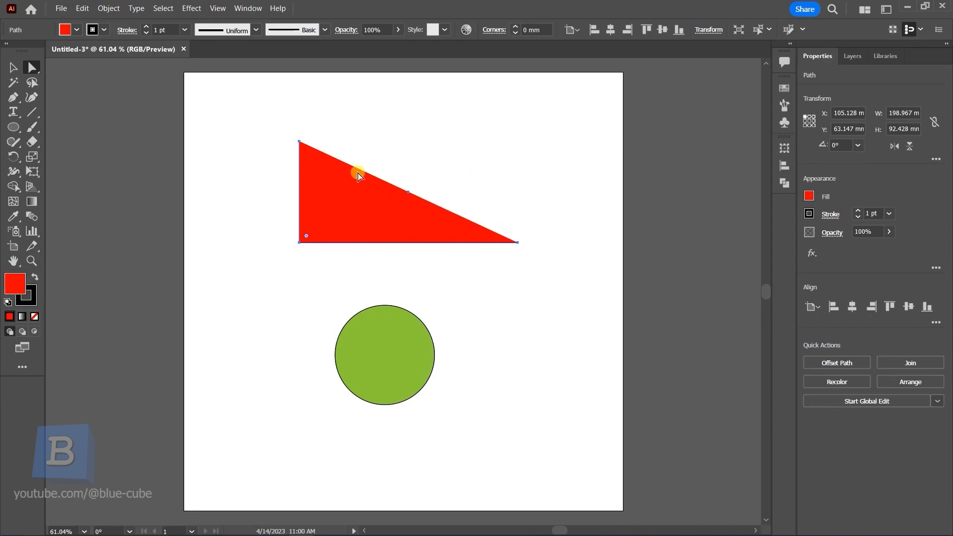
pyautogui.moveTo(409, 198)
pyautogui.mouseDown()
pyautogui.moveTo(432, 181)
pyautogui.moveTo(416, 198)
pyautogui.moveTo(425, 201)
pyautogui.moveTo(414, 199)
pyautogui.mouseUp()
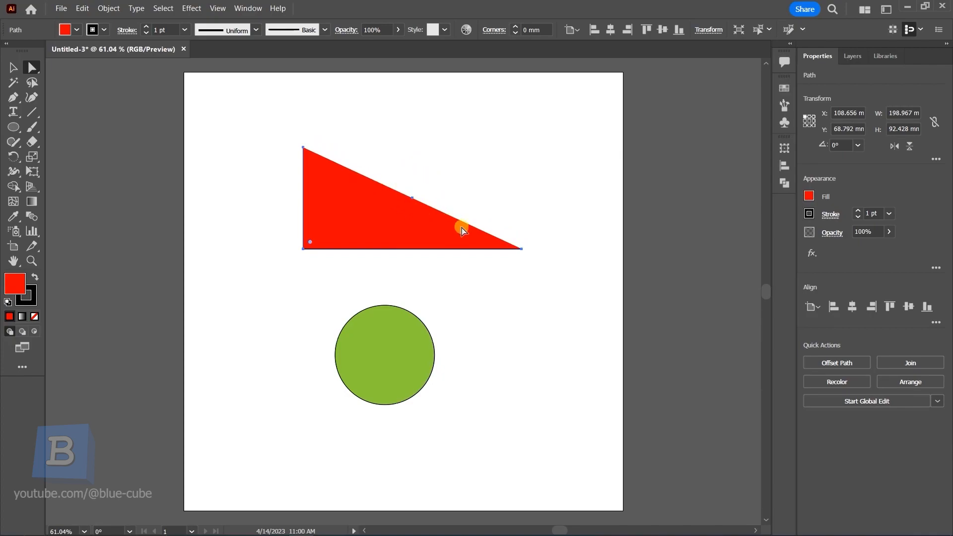
pyautogui.press('ctrl')
pyautogui.hotkey('ctrl', 'z')
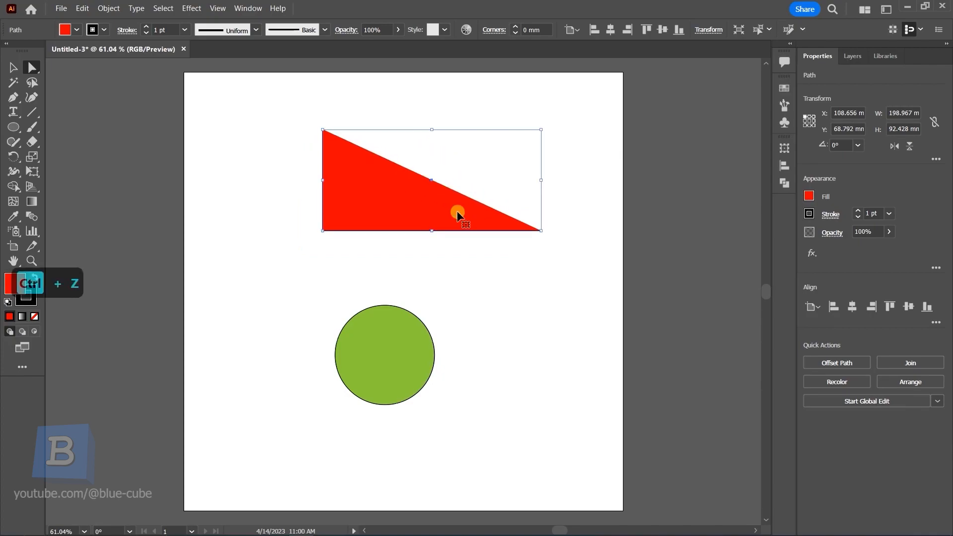
pyautogui.hotkey('ctrl', 'z')
pyautogui.hotkey('ctrl', 'z')
pyautogui.hotkey('ctrl', 'z')
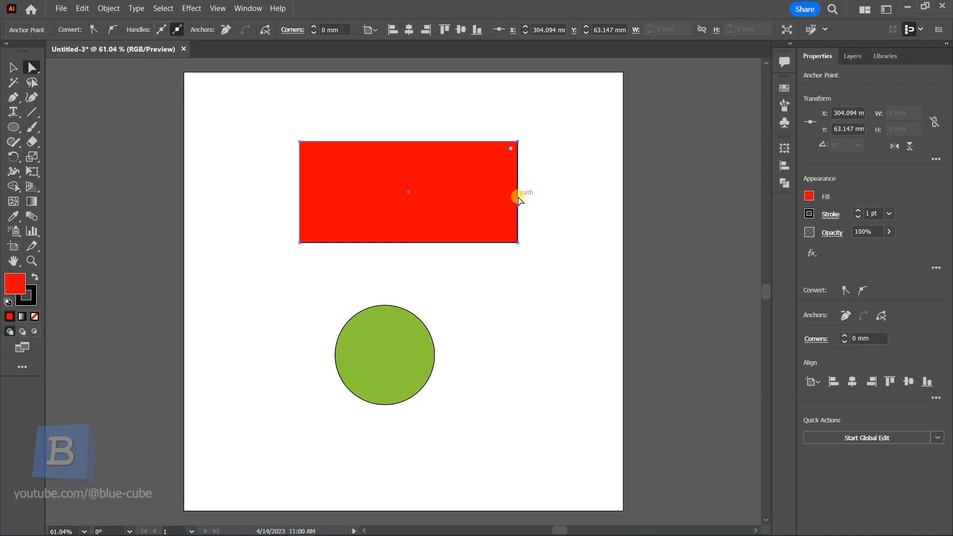
pyautogui.press('Delete')
pyautogui.hotkey('ctrl', 'z')
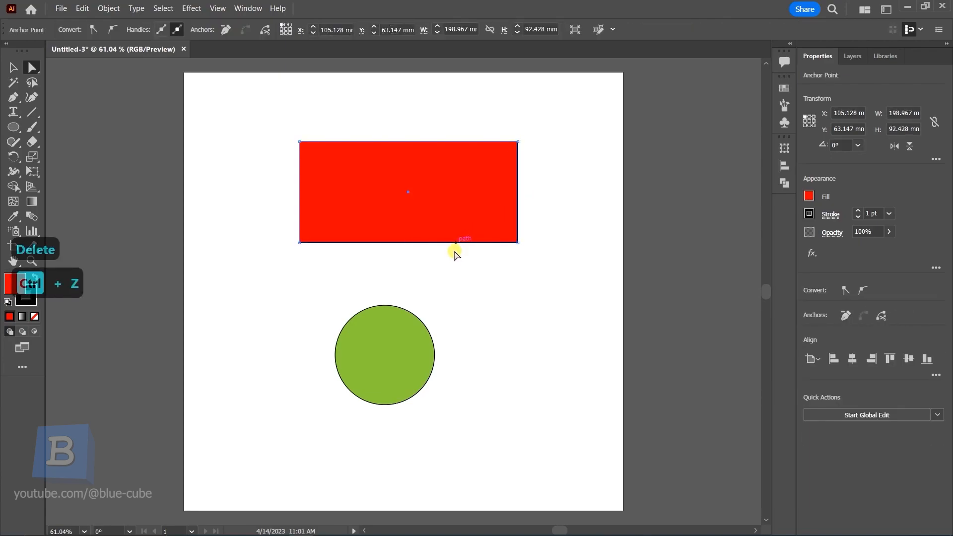
# Delete the rectangle's bottom edge segment and set the open path's stroke weight to 11 pt
pyautogui.press('Delete')
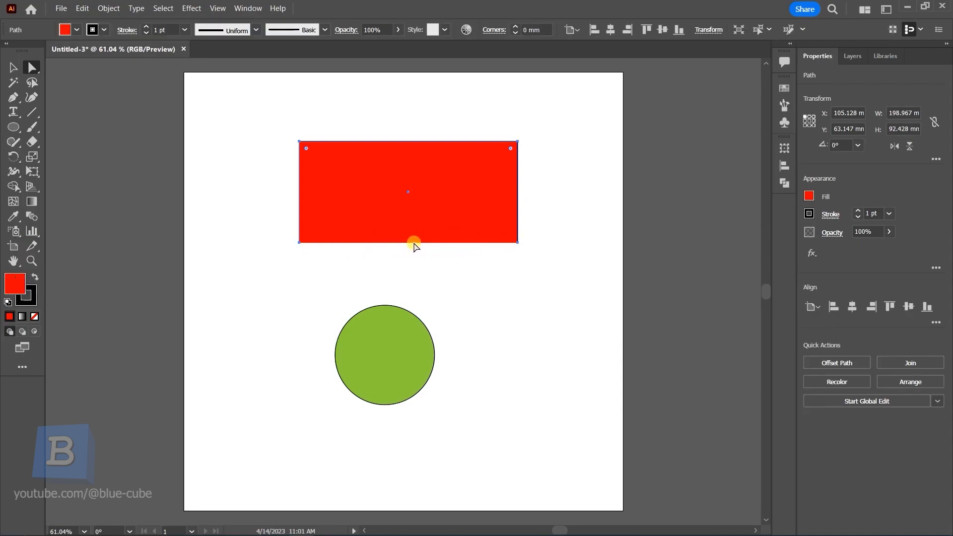
pyautogui.click(857, 210)
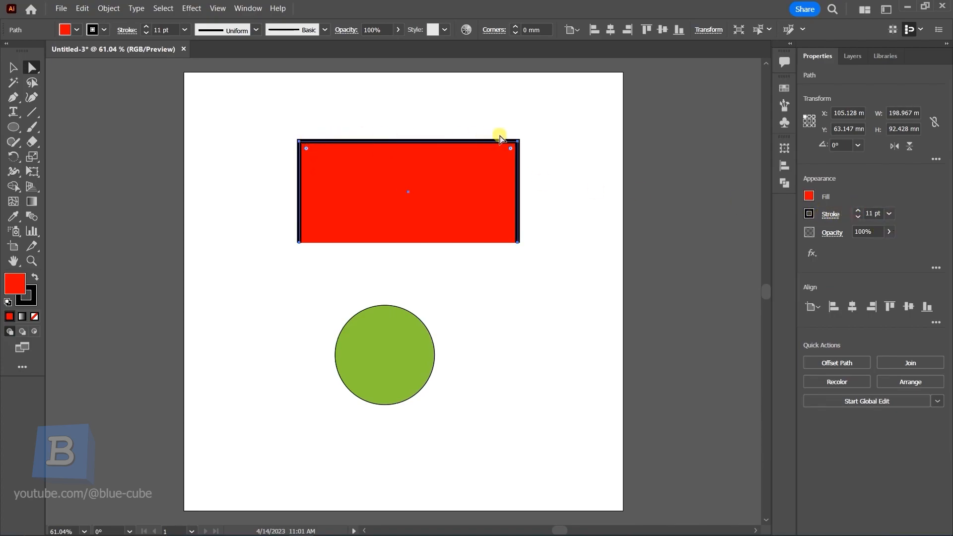
# Move the green circle to the right, to about X 157 mm, Y 212 mm
pyautogui.scroll(1, 402, 248)
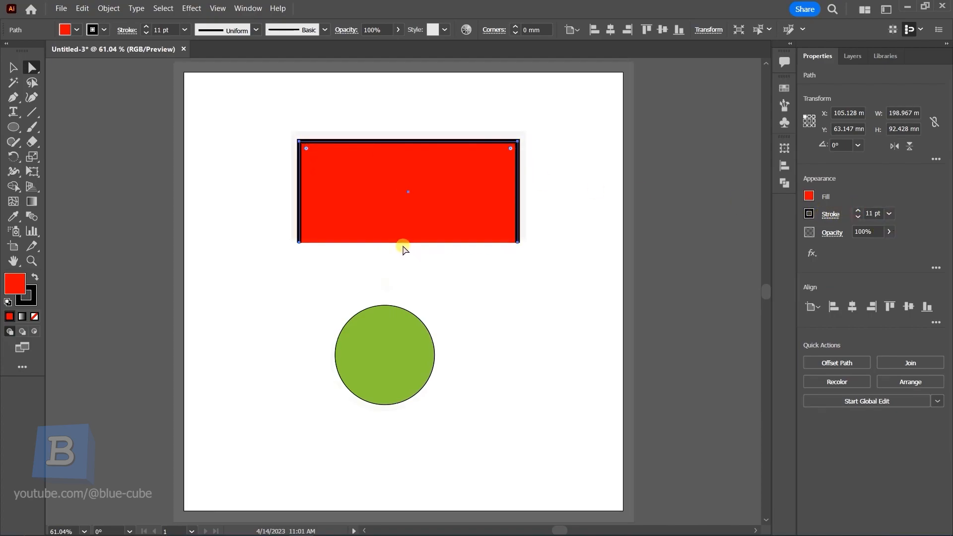
pyautogui.click(390, 344)
pyautogui.moveTo(419, 364); pyautogui.dragTo(439, 363)
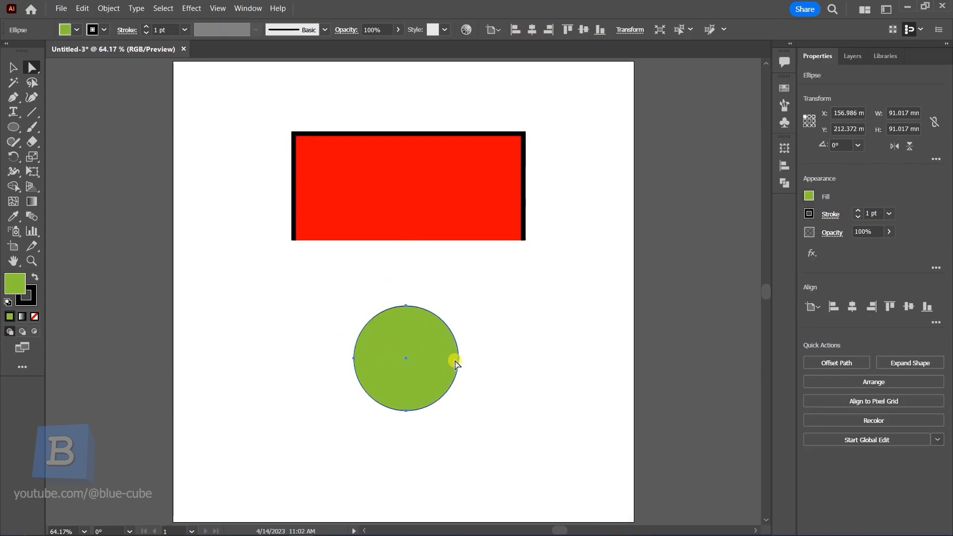
# Try stretching the circle by moving its right, left and top anchor points individually, and undo the three moves
pyautogui.click(459, 362)
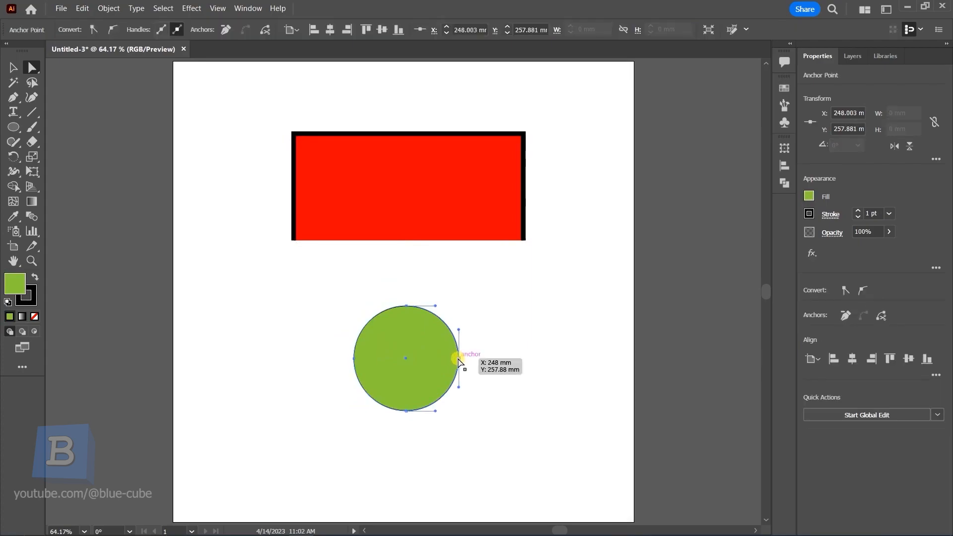
pyautogui.moveTo(459, 360); pyautogui.dragTo(608, 357)
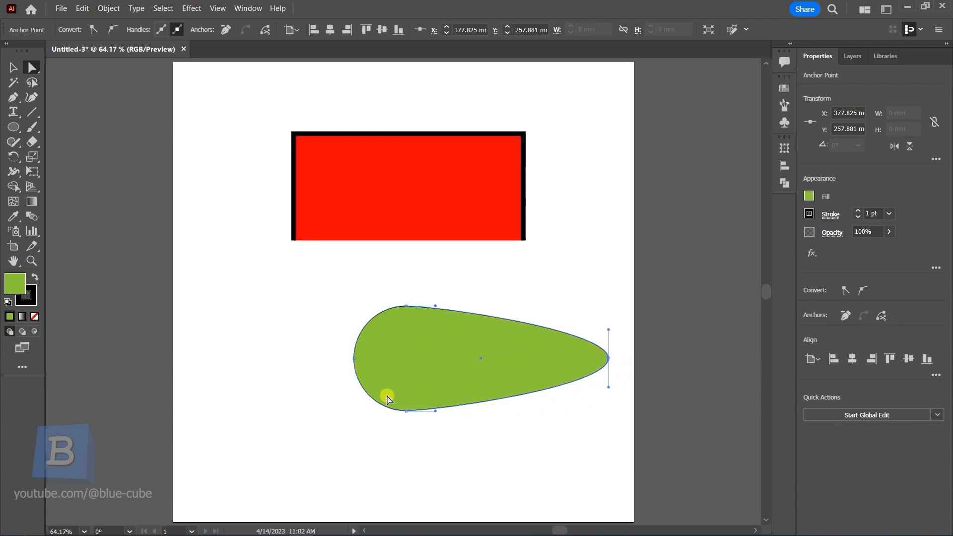
pyautogui.moveTo(354, 358); pyautogui.dragTo(194, 358)
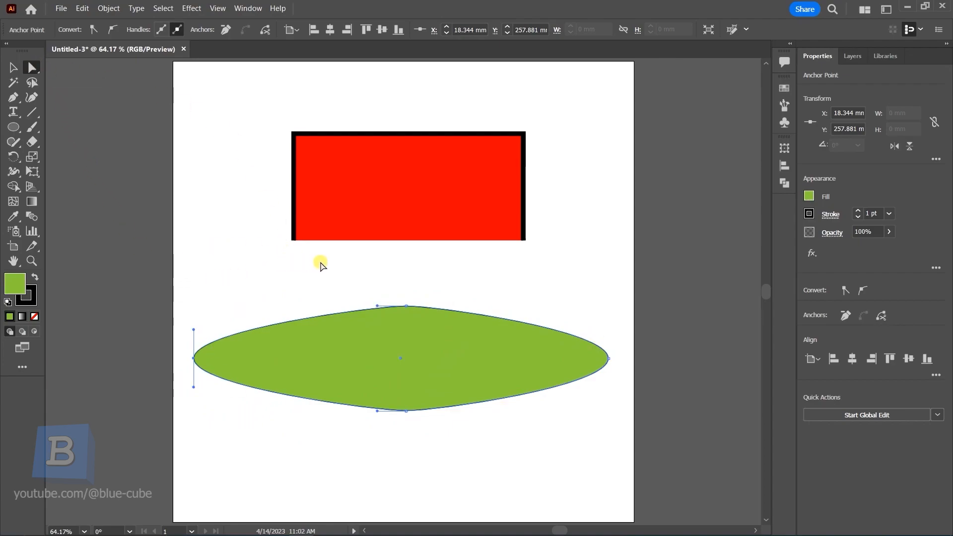
pyautogui.moveTo(402, 306); pyautogui.dragTo(401, 381)
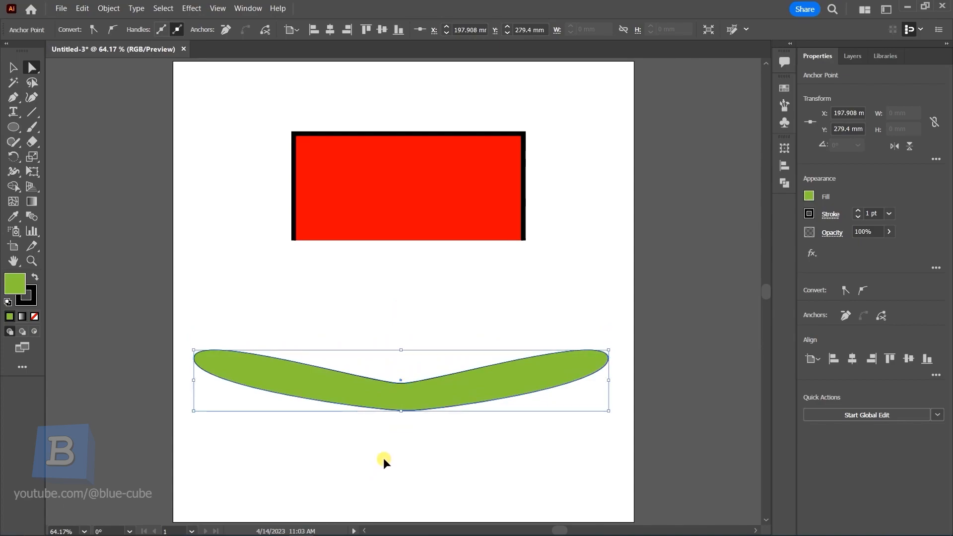
pyautogui.hotkey('ctrl', 'z')
pyautogui.hotkey('ctrl', 'z')
pyautogui.hotkey('ctrl', 'z')
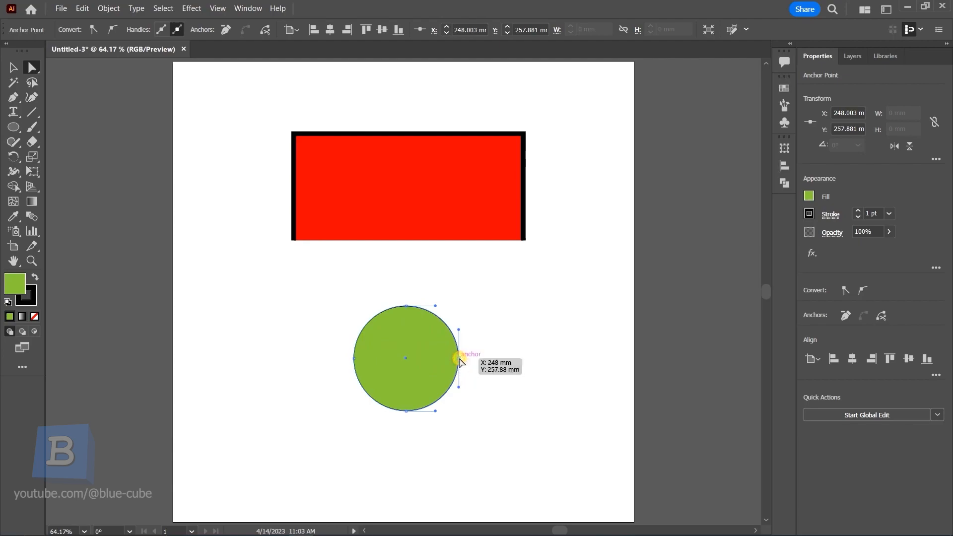
# Slightly adjust the lower direction handle of the circle's right anchor point
pyautogui.moveTo(459, 389)
pyautogui.mouseDown()
pyautogui.moveTo(445, 383)
pyautogui.moveTo(475, 378)
pyautogui.moveTo(492, 404)
pyautogui.moveTo(443, 397)
pyautogui.moveTo(458, 377)
pyautogui.moveTo(457, 387)
pyautogui.mouseUp()
pyautogui.click(439, 352)
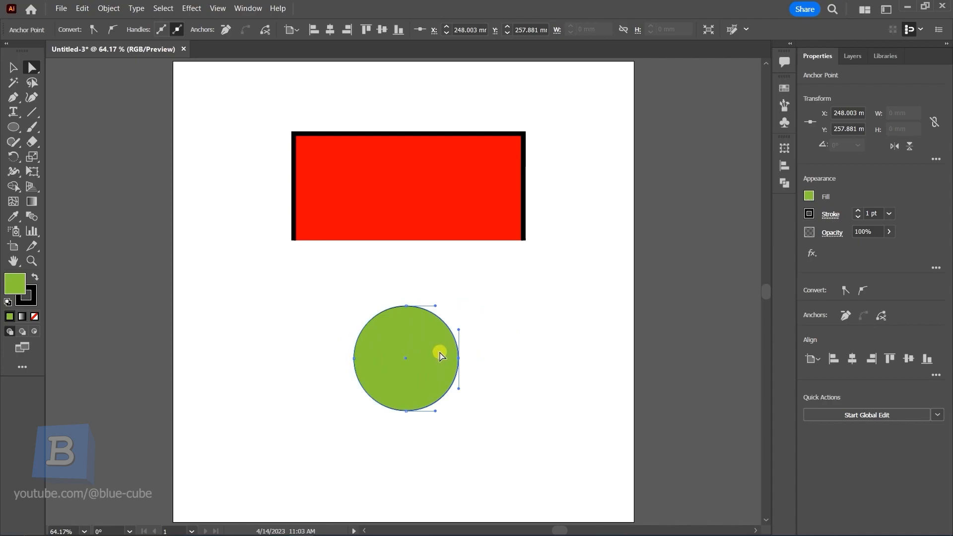
# Select the red rectangle and the green circle together and group them
pyautogui.click(32, 68)
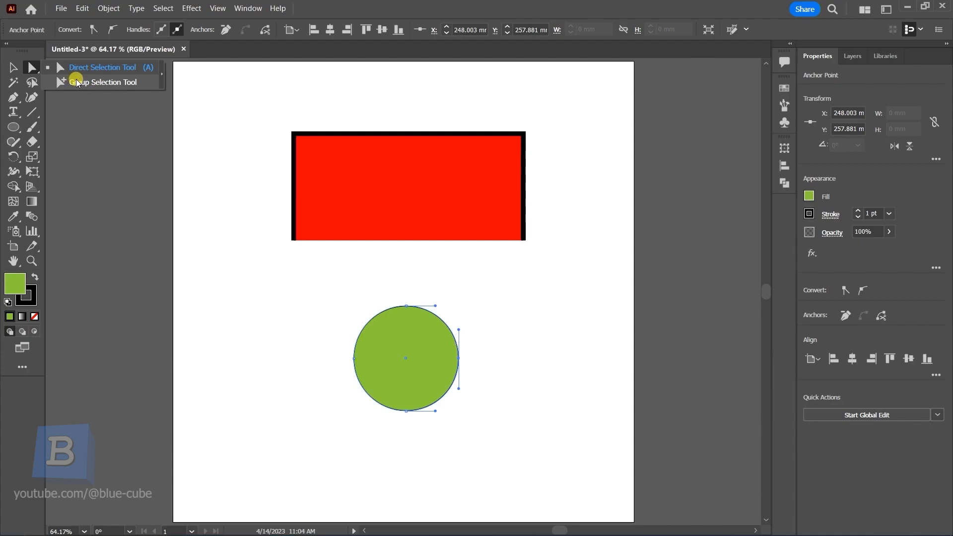
pyautogui.click(13, 67)
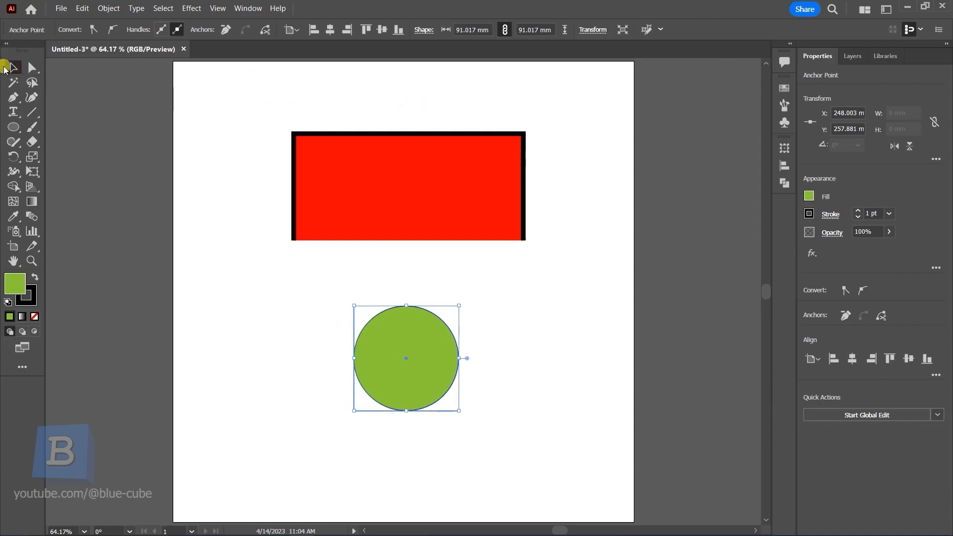
pyautogui.moveTo(575, 108); pyautogui.dragTo(233, 439)
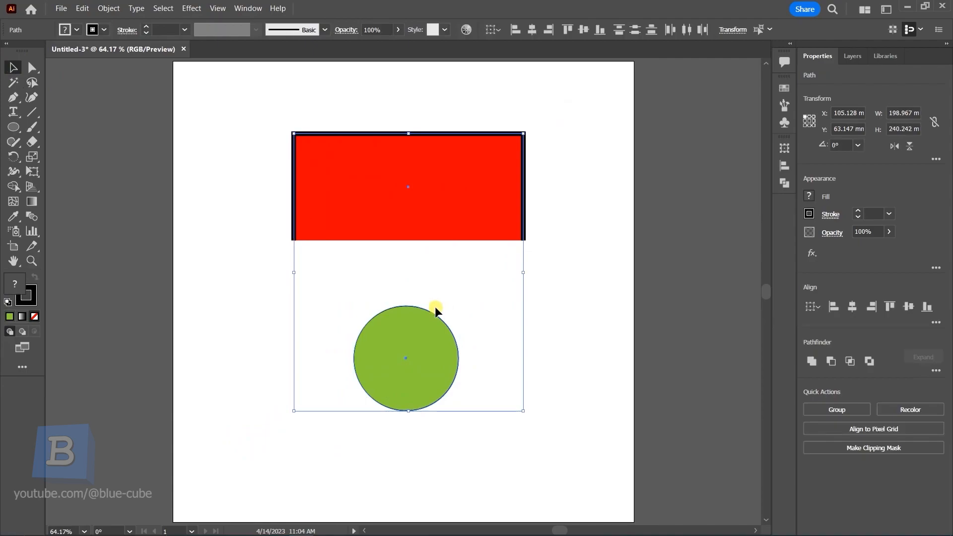
pyautogui.rightClick(417, 206)
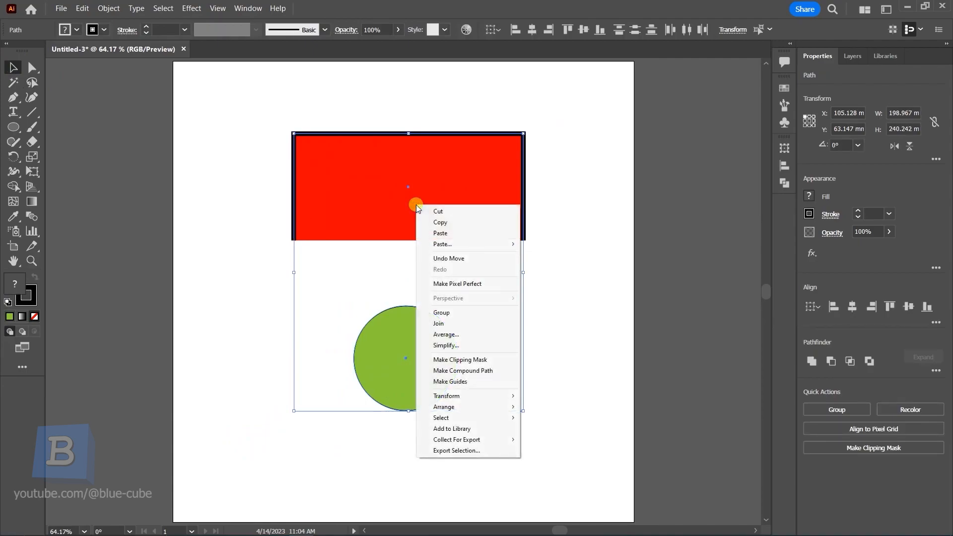
pyautogui.click(441, 314)
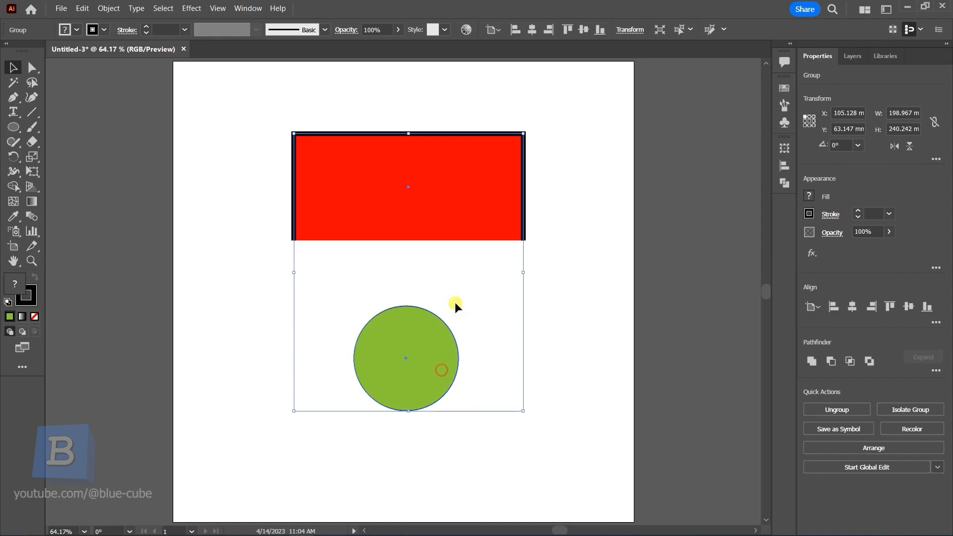
pyautogui.moveTo(457, 219)
pyautogui.mouseDown()
pyautogui.moveTo(493, 261)
pyautogui.moveTo(508, 222)
pyautogui.moveTo(466, 208)
pyautogui.moveTo(456, 217)
pyautogui.mouseUp()
# Recolor the whole group's fill, trying blue and yellow before settling on crimson
pyautogui.click(809, 197)
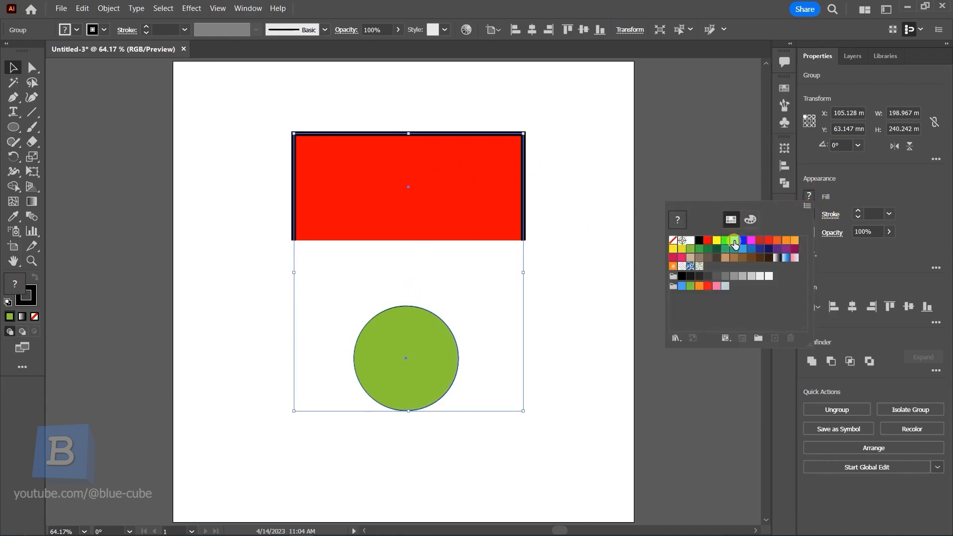
pyautogui.click(742, 242)
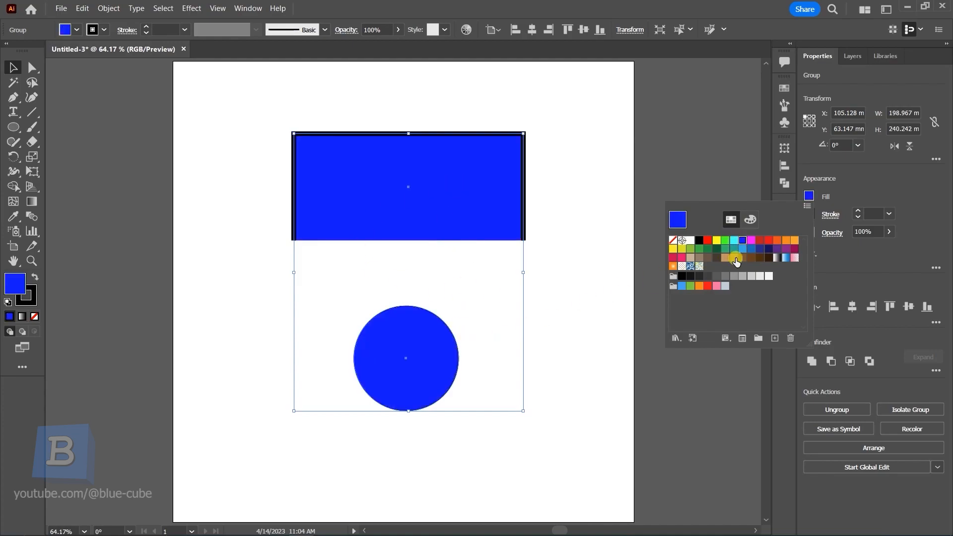
pyautogui.click(675, 250)
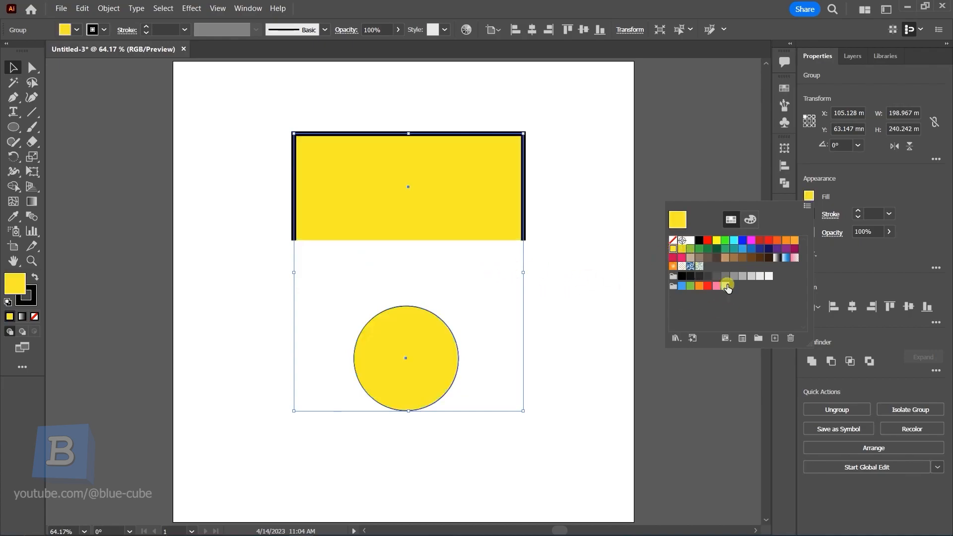
pyautogui.click(673, 258)
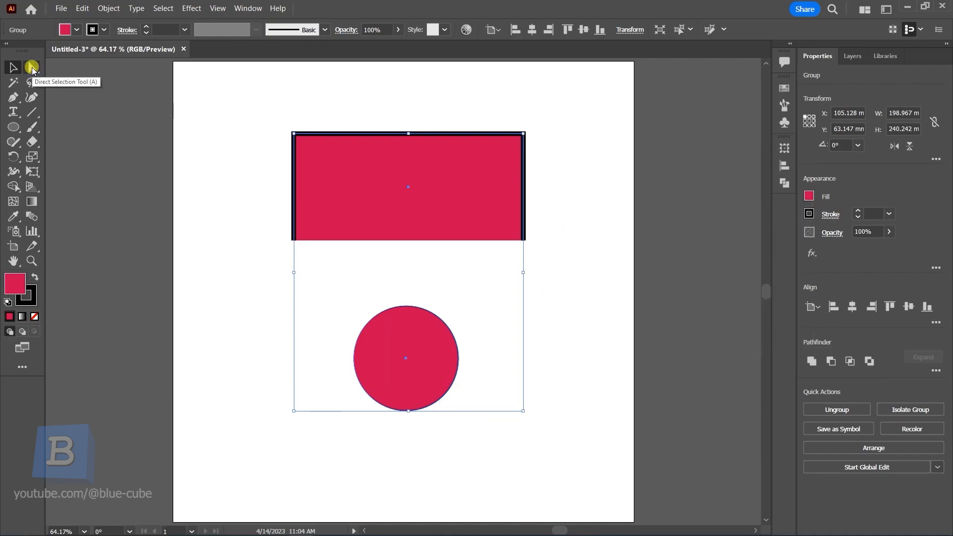
# Select only the circle inside the group with the Group Selection tool and fill it with orange
pyautogui.moveTo(31, 67); pyautogui.dragTo(92, 79)
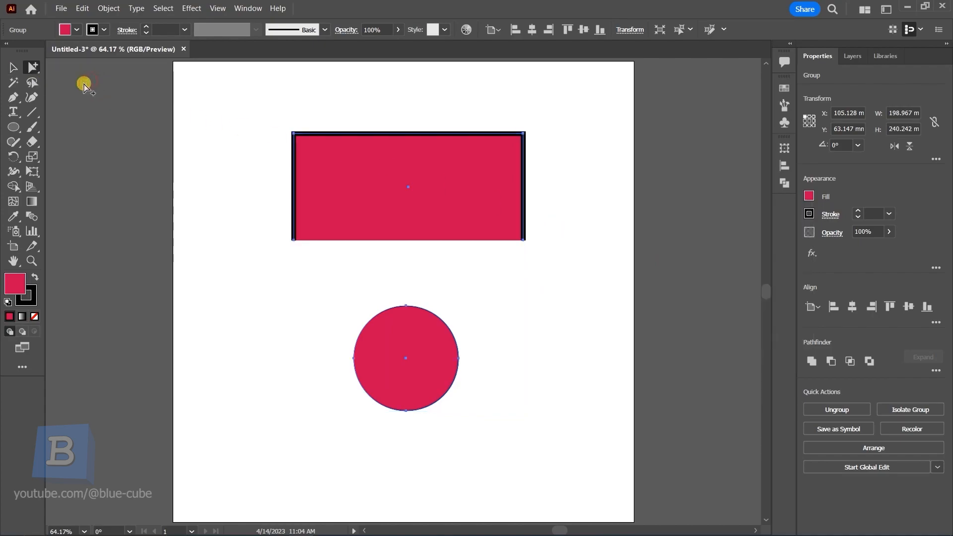
pyautogui.click(237, 226)
pyautogui.moveTo(36, 72); pyautogui.dragTo(61, 82)
pyautogui.click(398, 332)
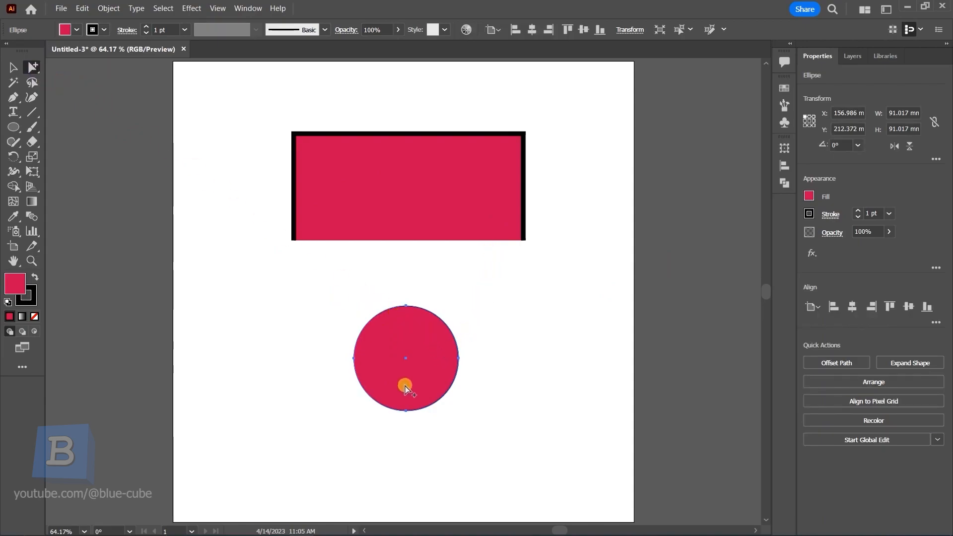
pyautogui.click(810, 196)
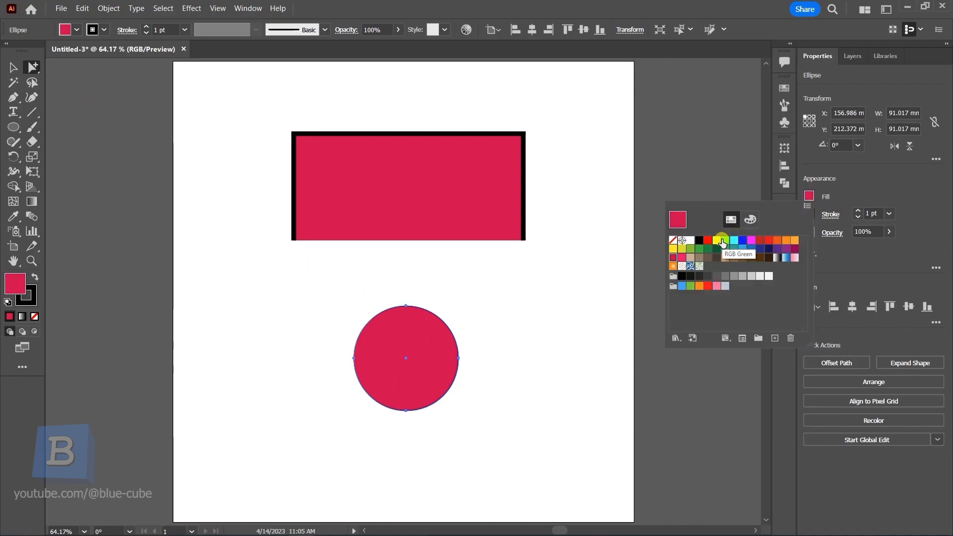
pyautogui.click(700, 287)
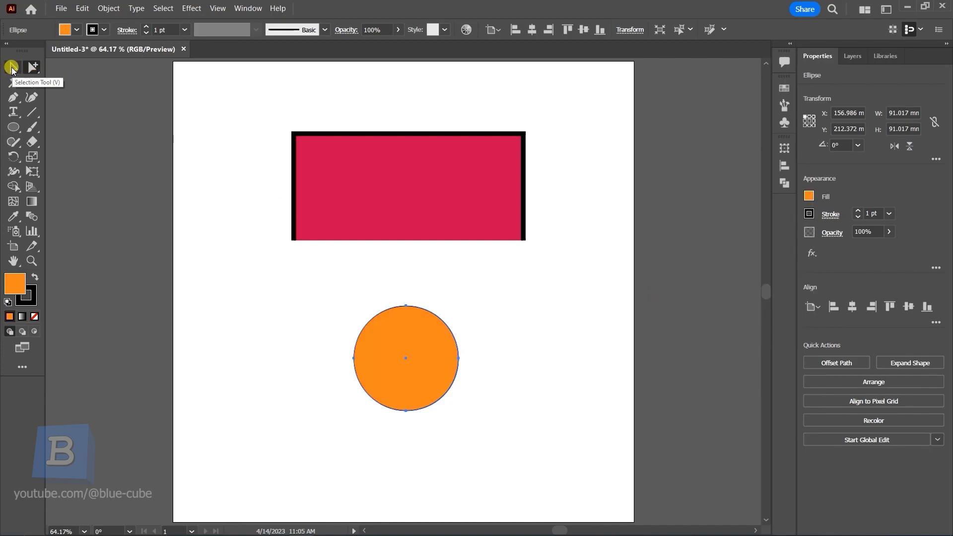
# Select the whole group with the Selection tool and move it slightly up and left, to about X 96 mm, Y 60 mm
pyautogui.click(11, 68)
pyautogui.click(219, 222)
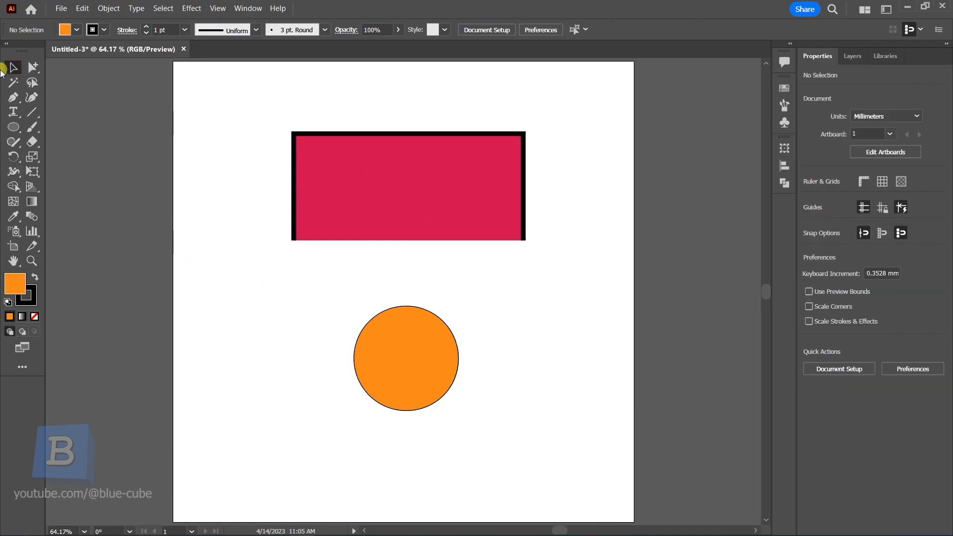
pyautogui.click(431, 186)
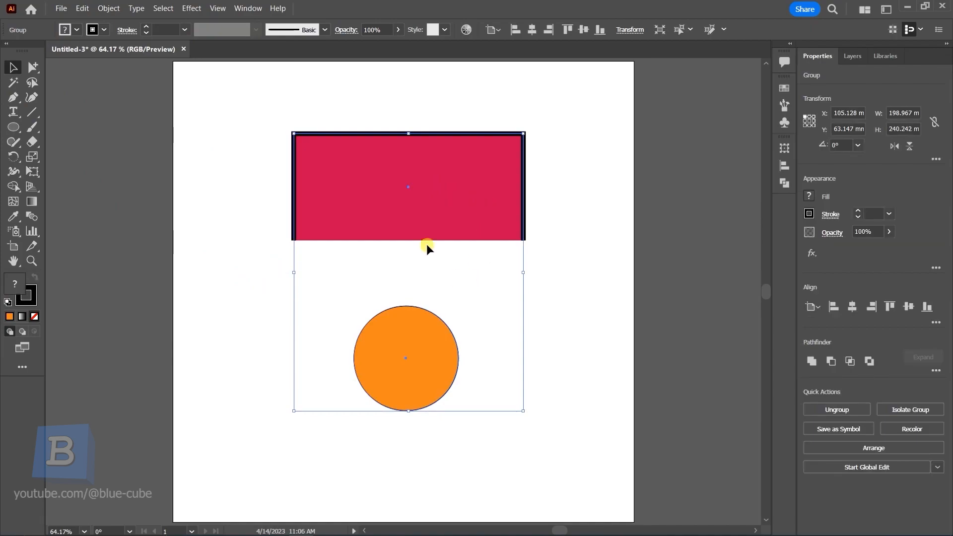
pyautogui.moveTo(451, 223); pyautogui.dragTo(408, 205)
# Ungroup the rectangle and the circle and clear the selection
pyautogui.rightClick(408, 203)
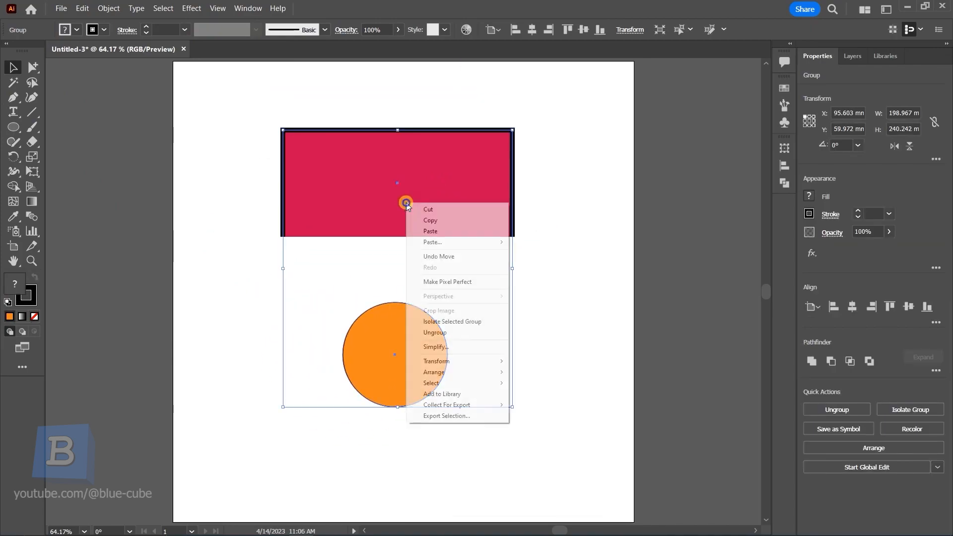
pyautogui.click(433, 334)
pyautogui.click(553, 316)
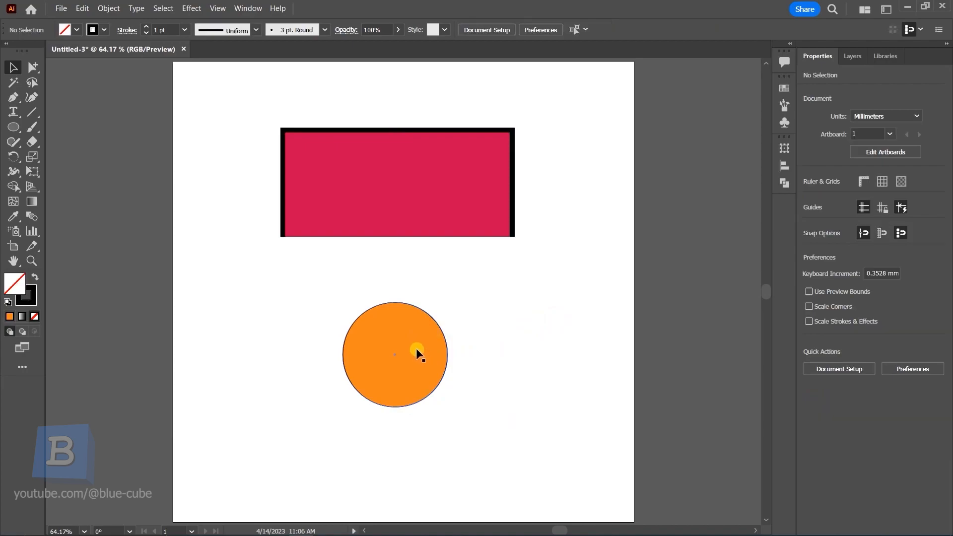
# Move the orange circle on its own closer to the rectangle, to about X 139 mm, Y 186 mm
pyautogui.click(404, 323)
pyautogui.moveTo(418, 344); pyautogui.dragTo(417, 309)
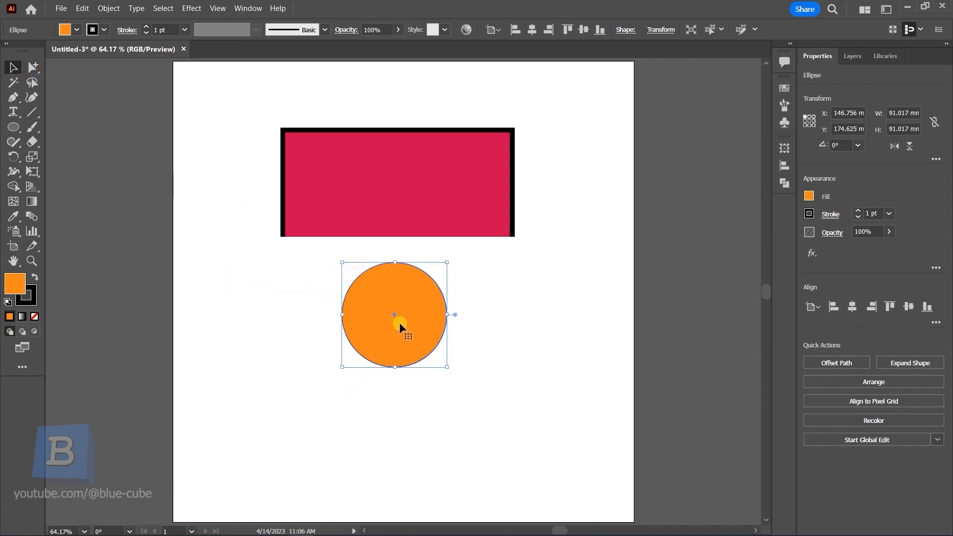
pyautogui.moveTo(408, 323); pyautogui.dragTo(399, 336)
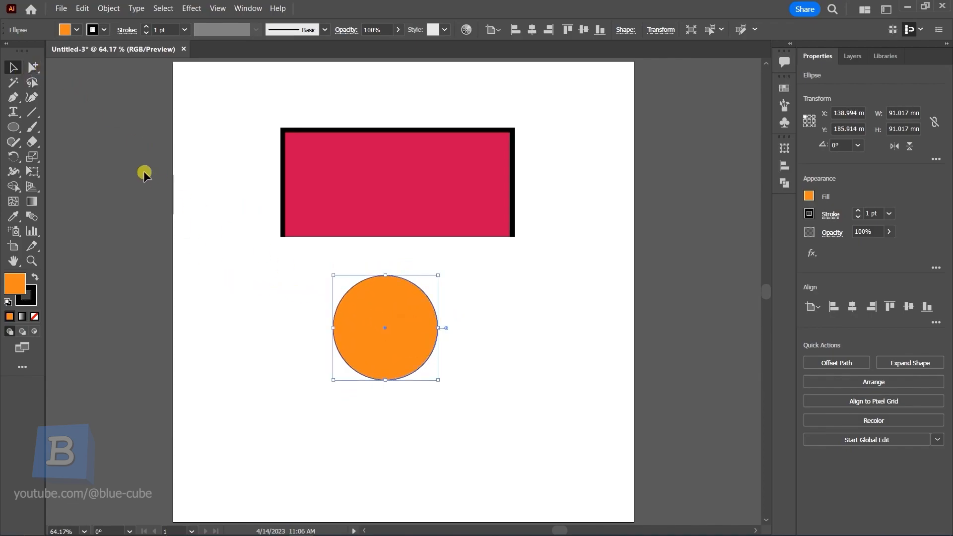
# Try lassoing the circle's top and left anchor points and stretching its upper-left curve outward, and undo the change
pyautogui.click(32, 84)
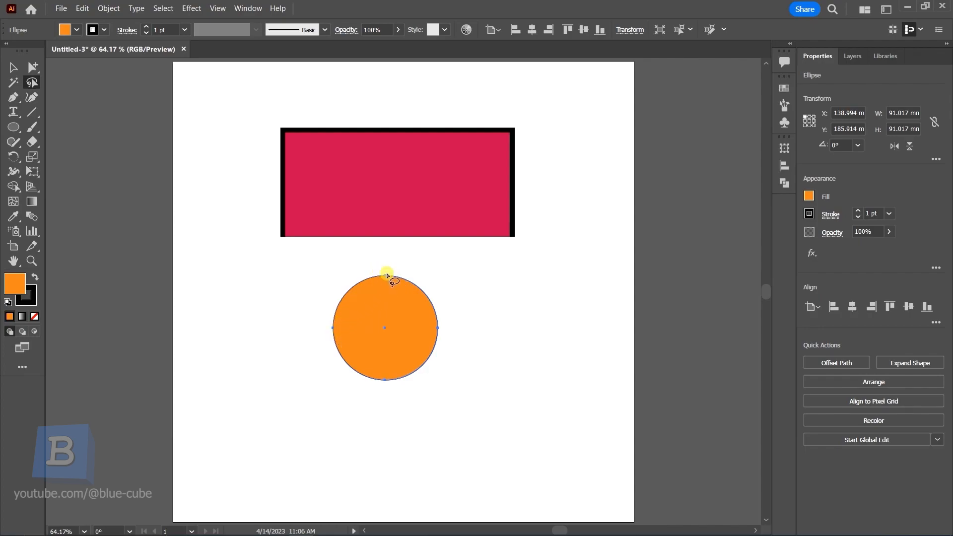
pyautogui.moveTo(402, 262)
pyautogui.mouseDown()
pyautogui.moveTo(385, 304)
pyautogui.moveTo(341, 340)
pyautogui.moveTo(301, 325)
pyautogui.moveTo(322, 269)
pyautogui.moveTo(406, 269)
pyautogui.moveTo(412, 276)
pyautogui.moveTo(402, 308)
pyautogui.mouseUp()
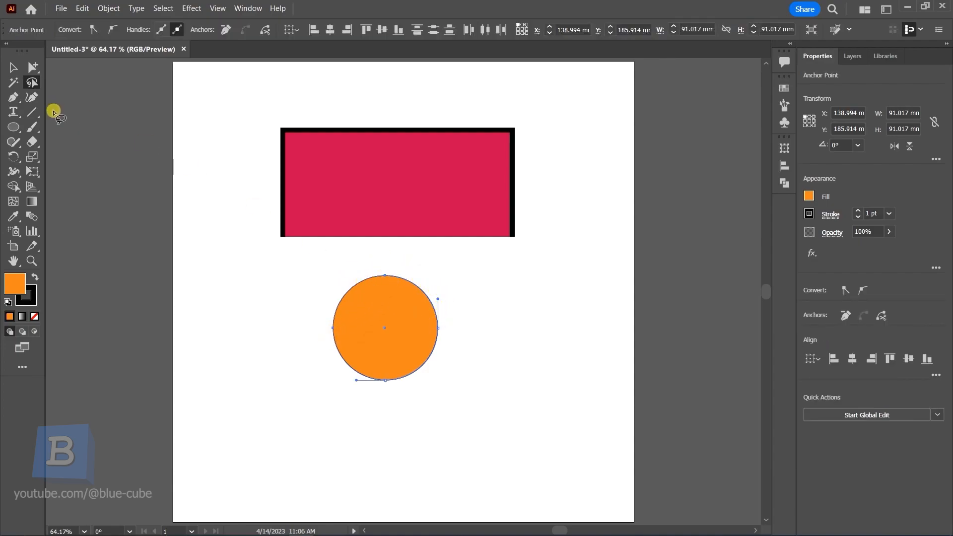
pyautogui.click(33, 67)
pyautogui.click(98, 69)
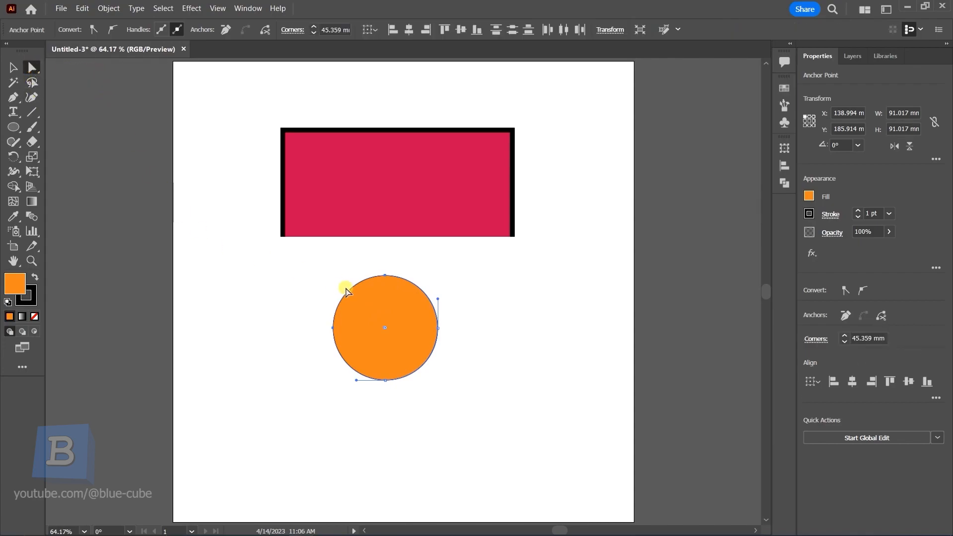
pyautogui.moveTo(346, 293); pyautogui.dragTo(247, 281)
pyautogui.hotkey('ctrl', 'z')
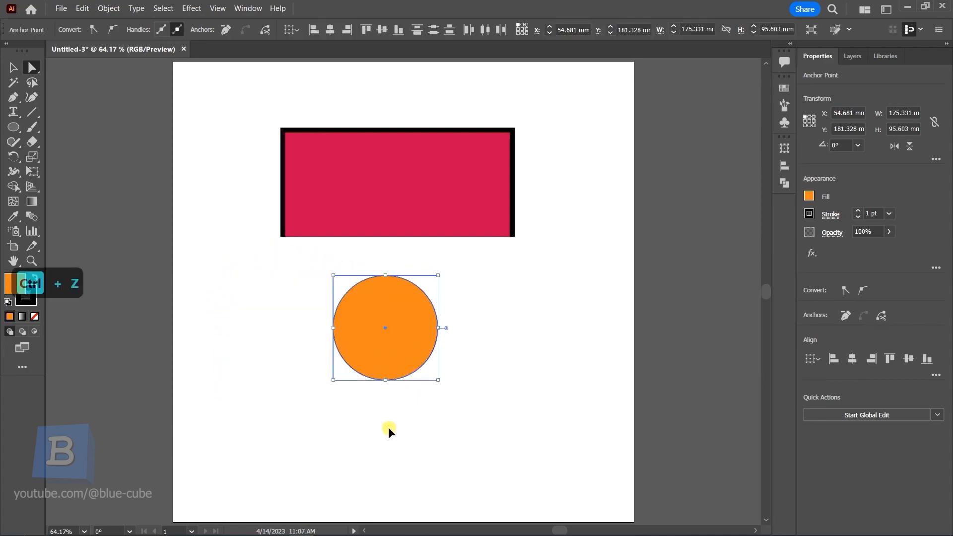
# Lasso the circle's top anchor point, pull it up into an egg shape about 120 mm tall, and move the shape down to about Y 172 mm
pyautogui.click(32, 82)
pyautogui.moveTo(419, 272)
pyautogui.mouseDown()
pyautogui.moveTo(362, 279)
pyautogui.moveTo(397, 258)
pyautogui.moveTo(415, 272)
pyautogui.mouseUp()
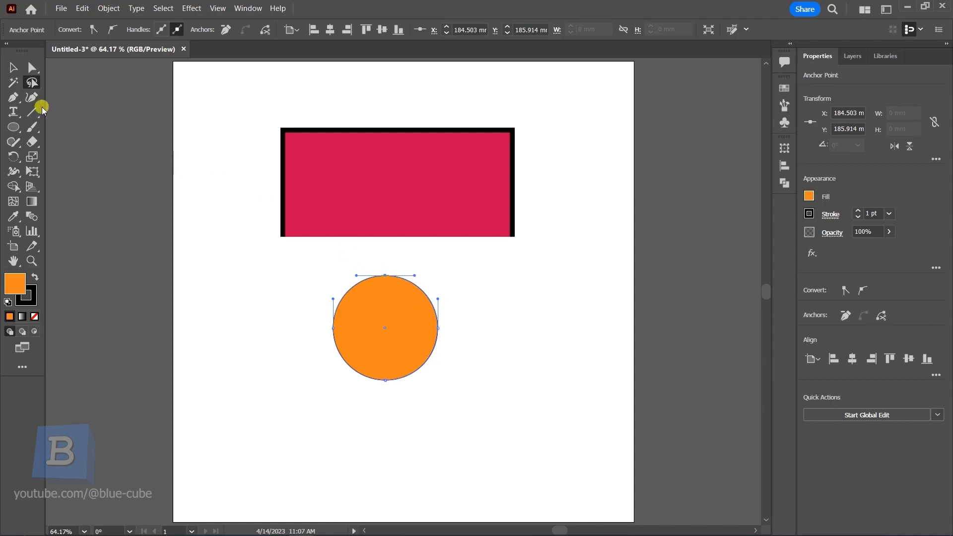
pyautogui.click(13, 67)
pyautogui.click(32, 67)
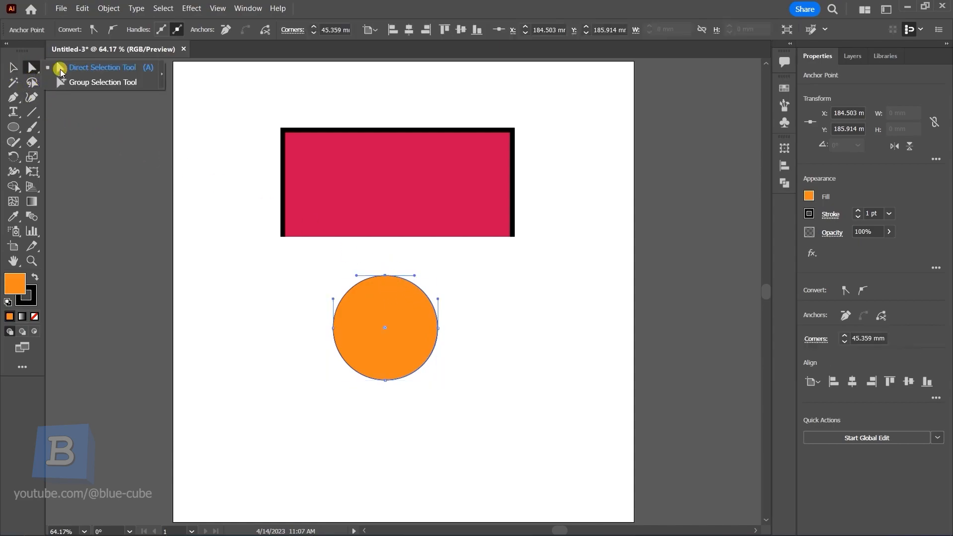
pyautogui.moveTo(386, 275); pyautogui.dragTo(385, 246)
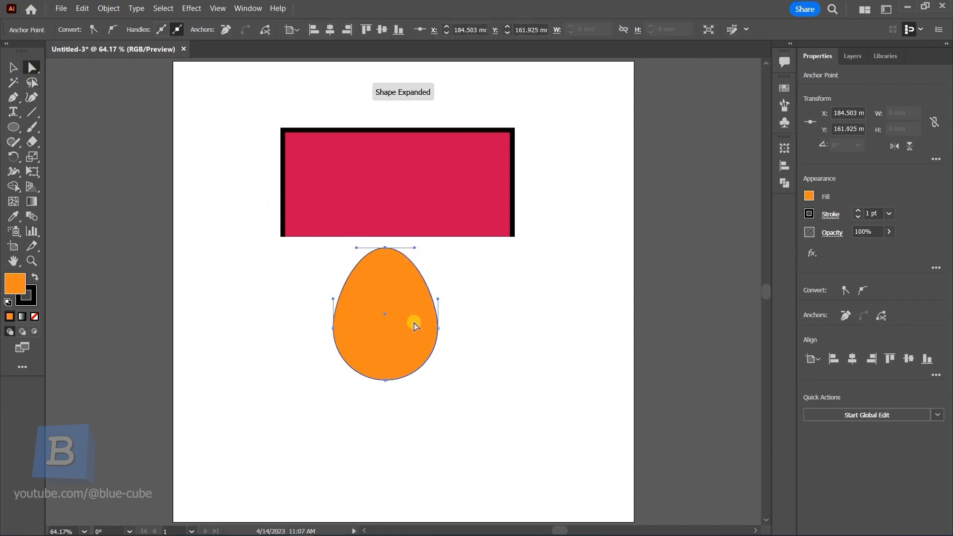
pyautogui.moveTo(387, 249); pyautogui.dragTo(386, 241)
pyautogui.moveTo(413, 361); pyautogui.dragTo(414, 378)
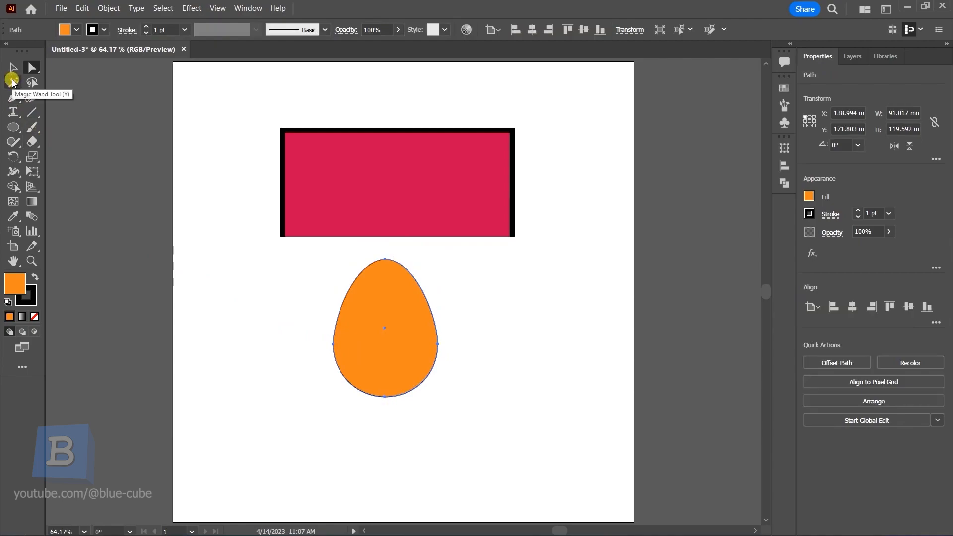
# Select the crimson rectangle with the Magic Wand and move it to about X 85 mm, Y 58 mm
pyautogui.click(15, 82)
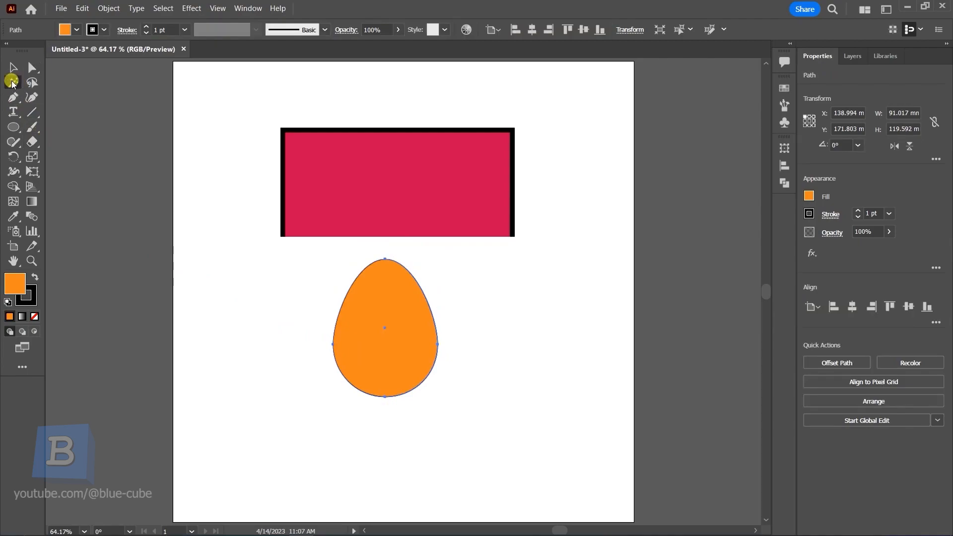
pyautogui.click(31, 84)
pyautogui.click(12, 82)
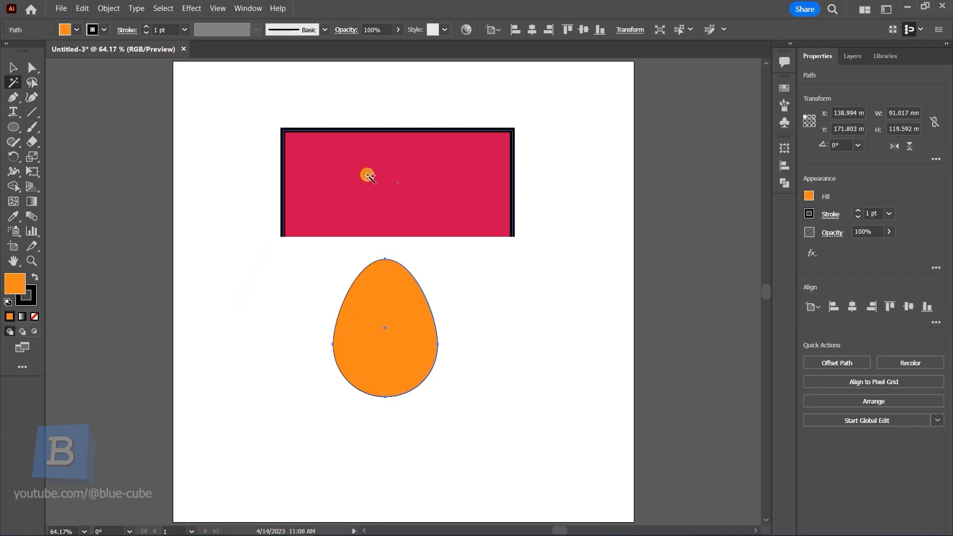
pyautogui.click(390, 174)
pyautogui.click(14, 67)
pyautogui.moveTo(444, 196); pyautogui.dragTo(424, 208)
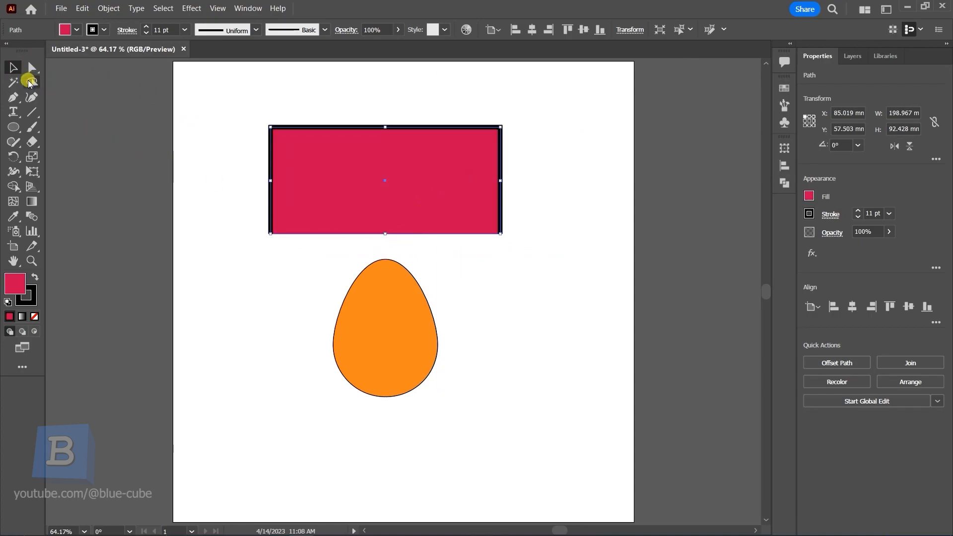
# Select the orange egg shape with the Magic Wand and move it to about X 180 mm, Y 189 mm
pyautogui.click(12, 82)
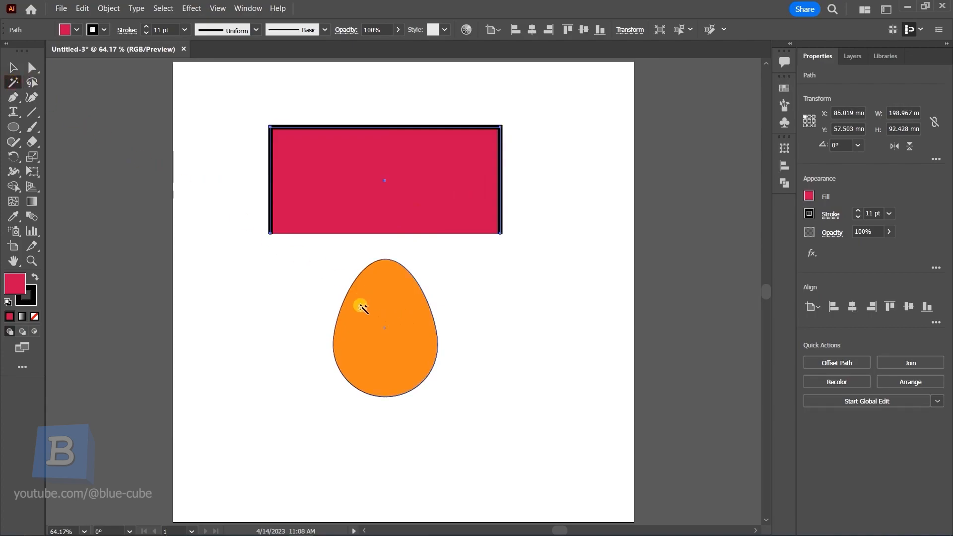
pyautogui.click(389, 302)
pyautogui.click(13, 68)
pyautogui.moveTo(371, 310); pyautogui.dragTo(410, 356)
# Draw an orange circle about 85 mm in diameter to the left of the egg shape
pyautogui.click(13, 127)
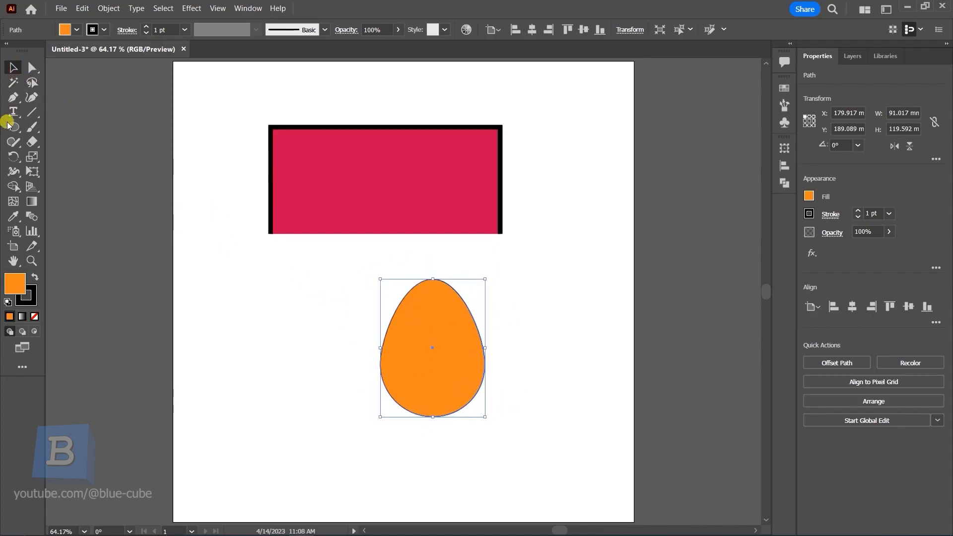
pyautogui.moveTo(241, 317); pyautogui.dragTo(325, 400)
# Select both orange shapes at once with the Magic Wand and move them together to about X 76 mm, Y 187 mm
pyautogui.click(13, 84)
pyautogui.click(442, 336)
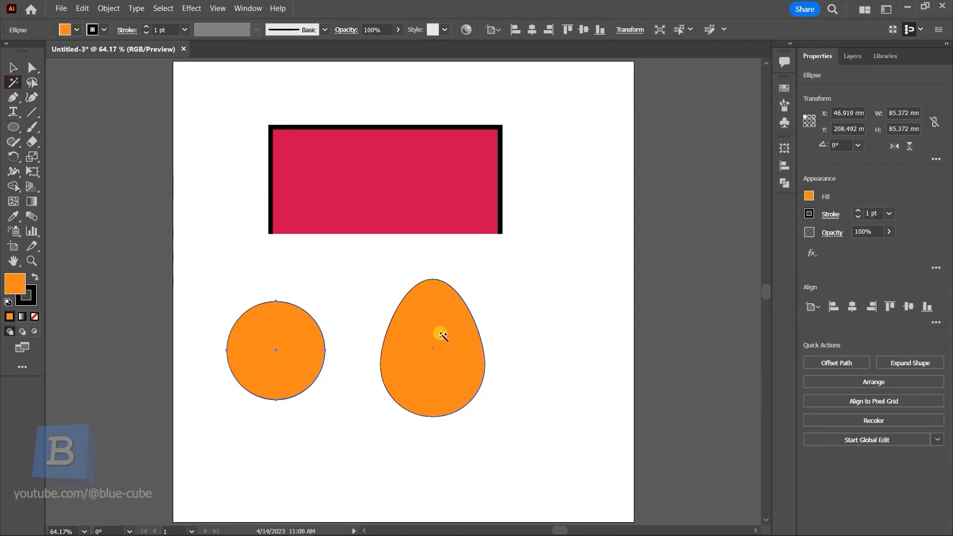
pyautogui.click(436, 324)
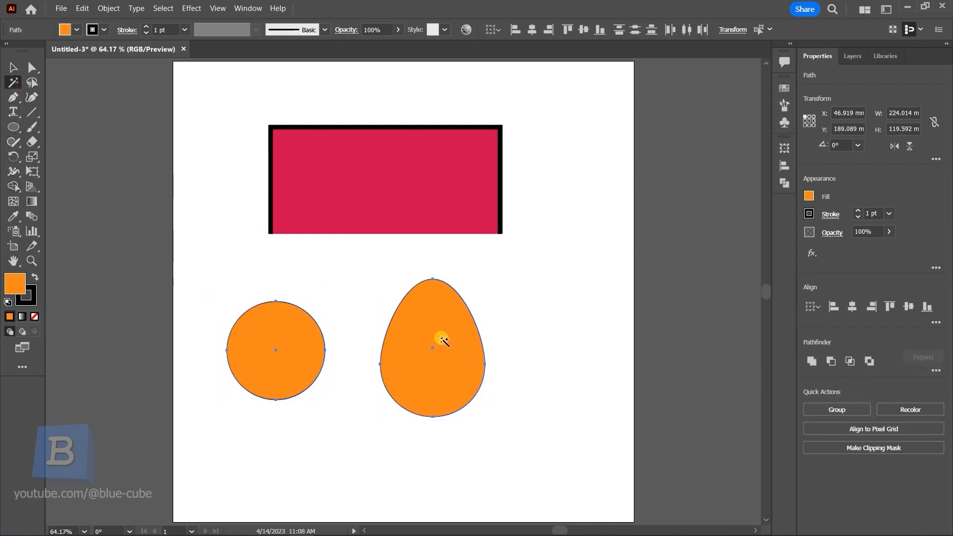
pyautogui.click(525, 318)
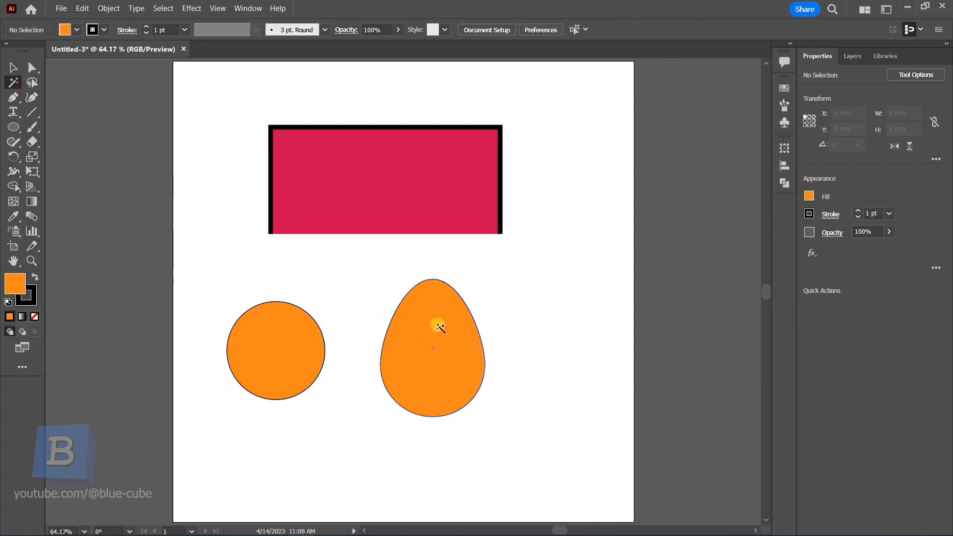
pyautogui.click(435, 309)
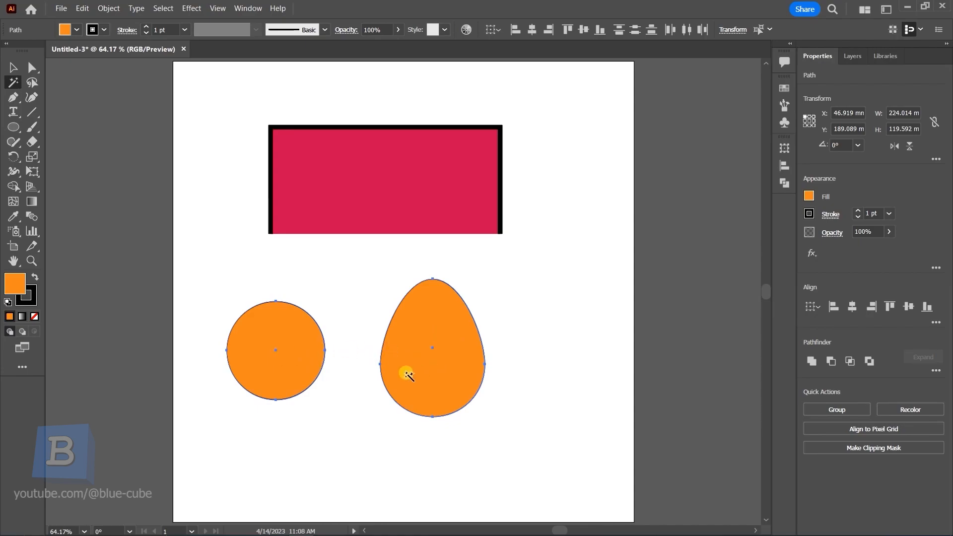
pyautogui.click(14, 68)
pyautogui.moveTo(452, 331); pyautogui.dragTo(479, 334)
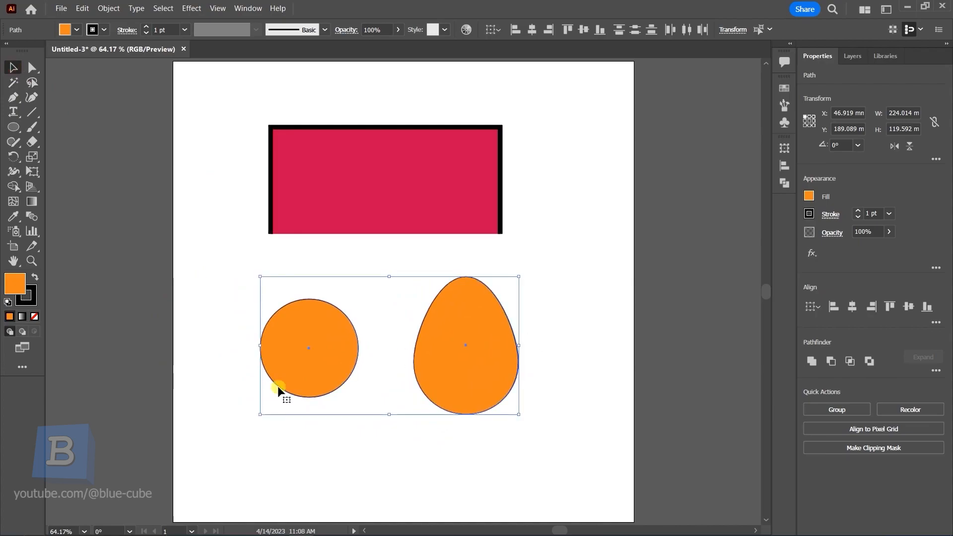
# Pull the orange circle's bottom anchor point down and to the left into a long teardrop, and clear the selection
pyautogui.click(13, 82)
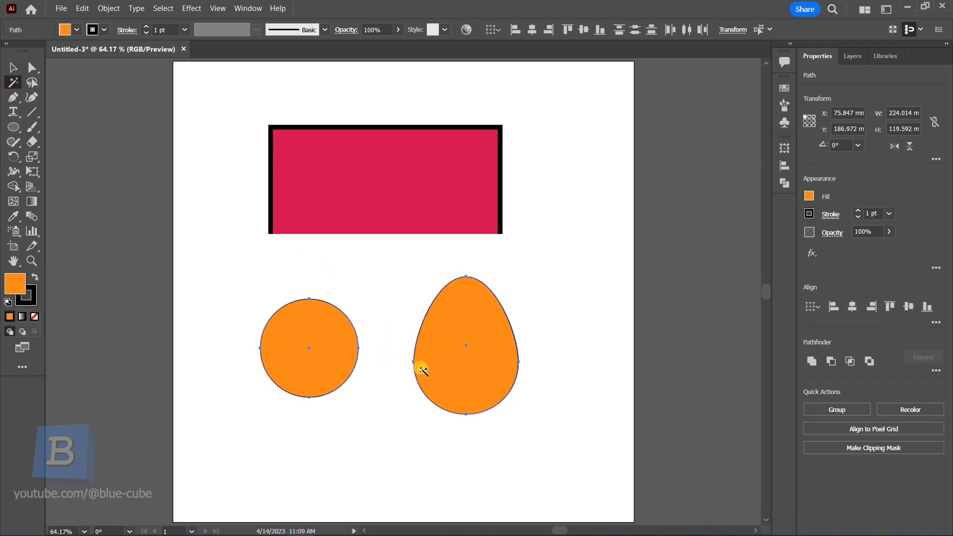
pyautogui.click(32, 67)
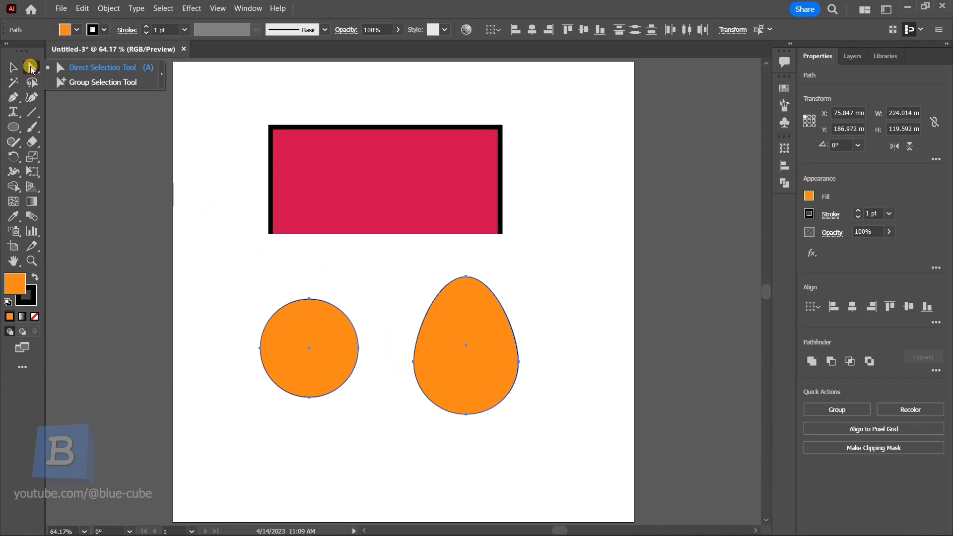
pyautogui.click(91, 71)
pyautogui.moveTo(310, 396); pyautogui.dragTo(218, 440)
pyautogui.click(283, 445)
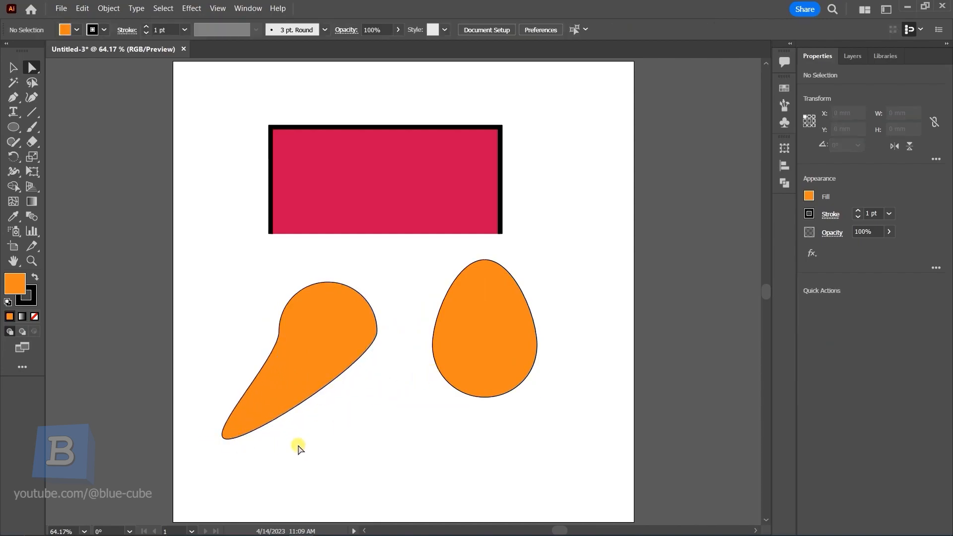